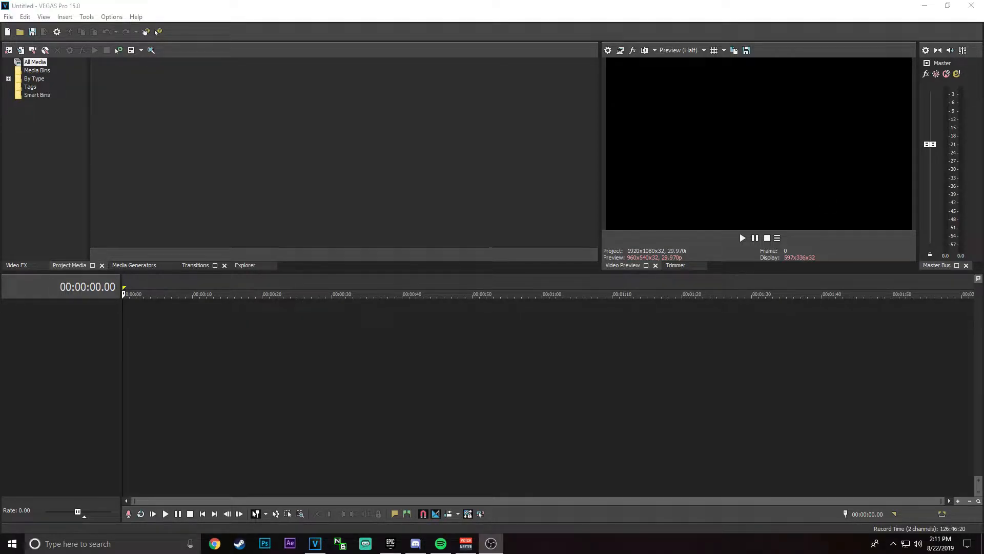
# Step: Bring OBS onto this screen at full size and open its recording output settings
pyautogui.moveTo(983, 77); pyautogui.dragTo(804, 101)
pyautogui.doubleClick(804, 100)
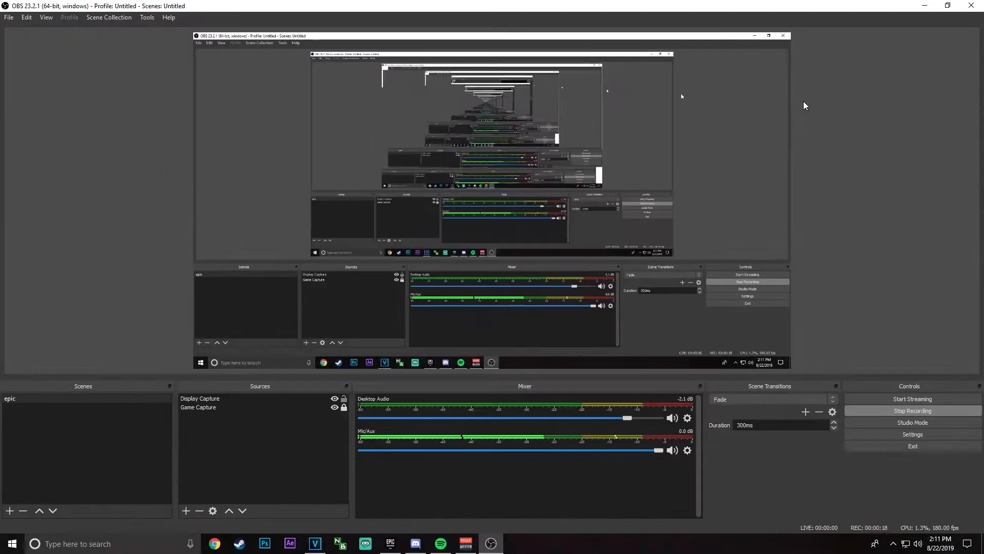
pyautogui.click(898, 435)
pyautogui.click(296, 147)
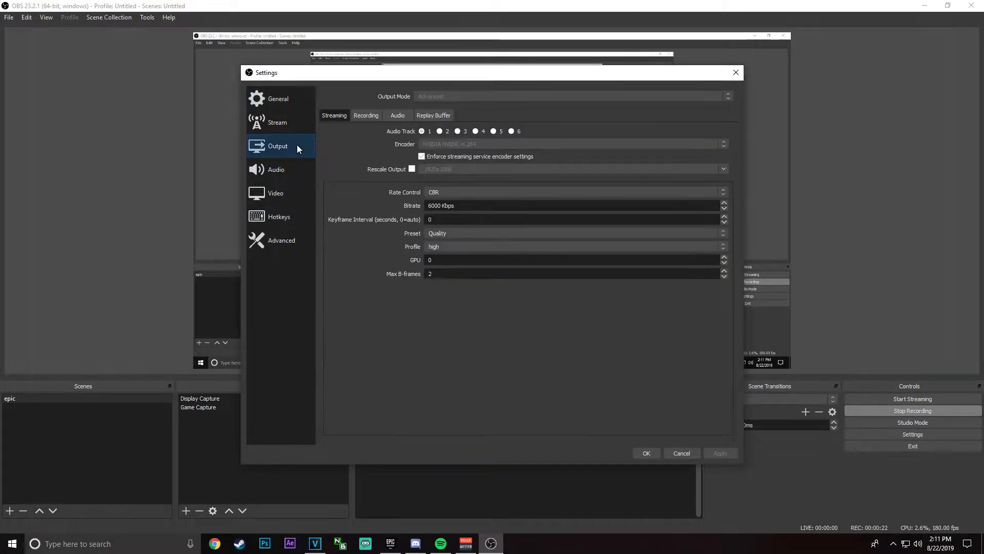
pyautogui.click(366, 118)
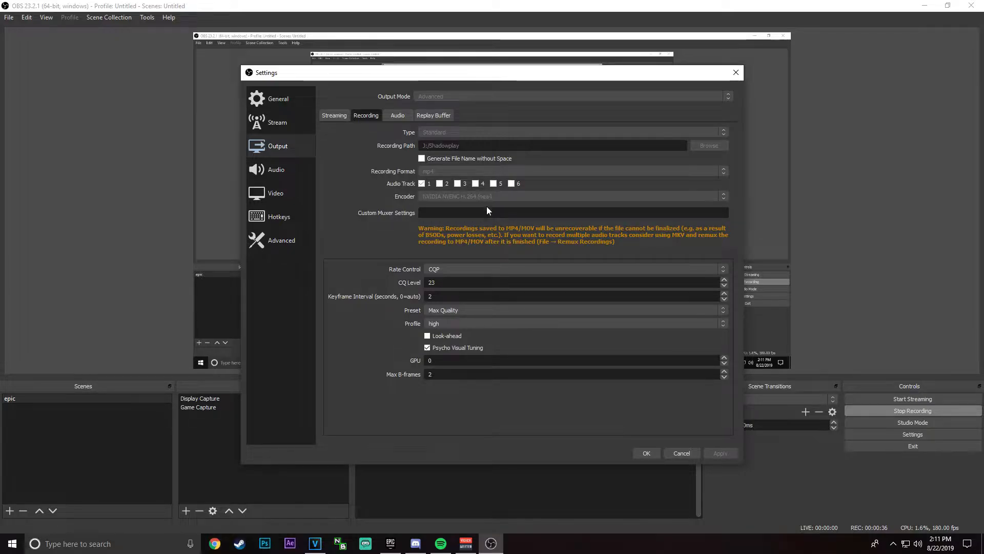
# Step: Review the recording's rate control, preset and profile choices, picking Max Quality for the preset and high for the profile
pyautogui.click(475, 266)
pyautogui.click(475, 266)
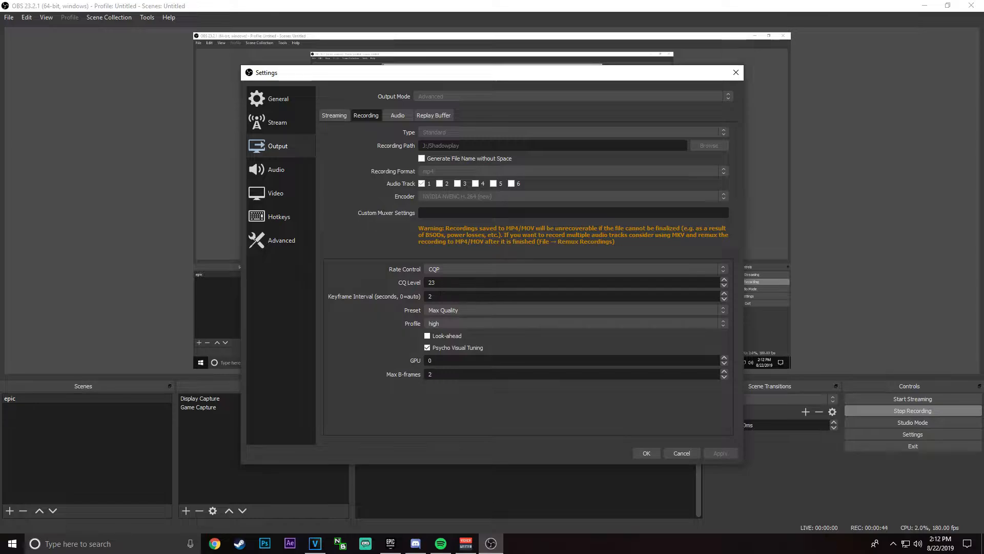
pyautogui.click(466, 311)
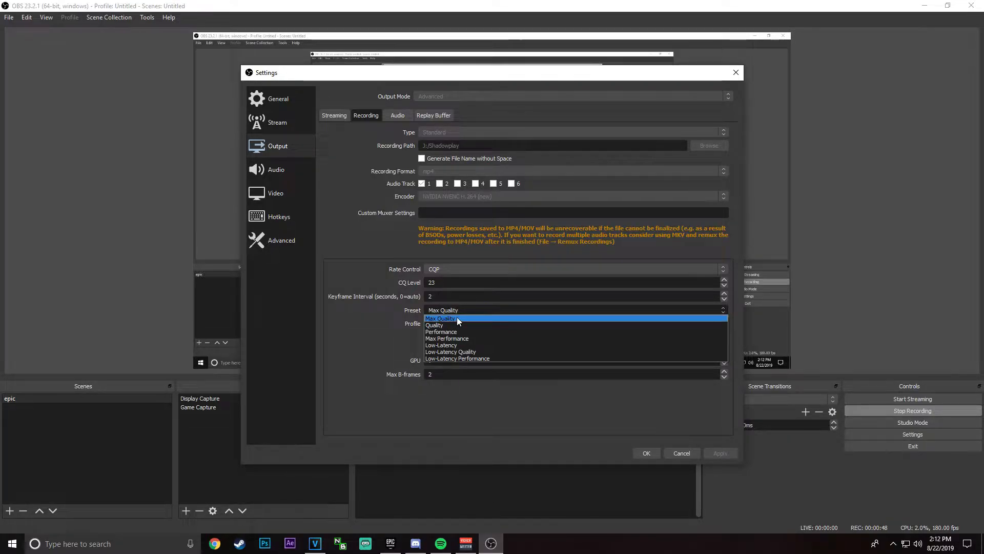
pyautogui.click(457, 319)
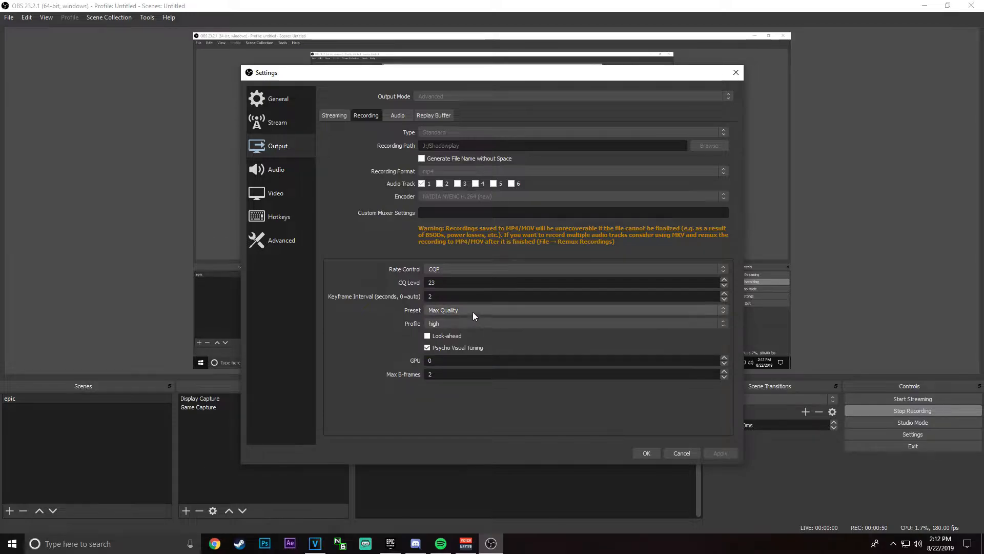
pyautogui.click(505, 321)
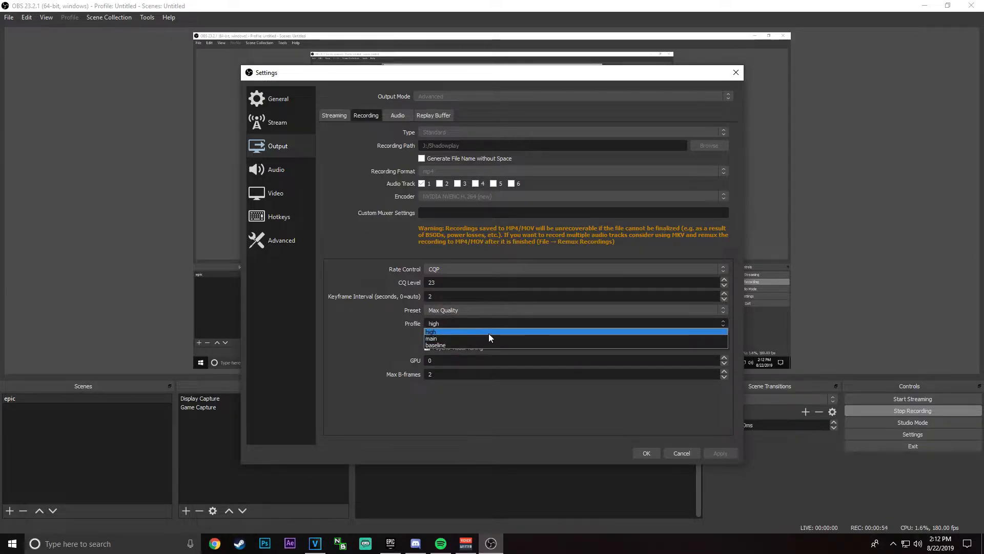
pyautogui.click(488, 333)
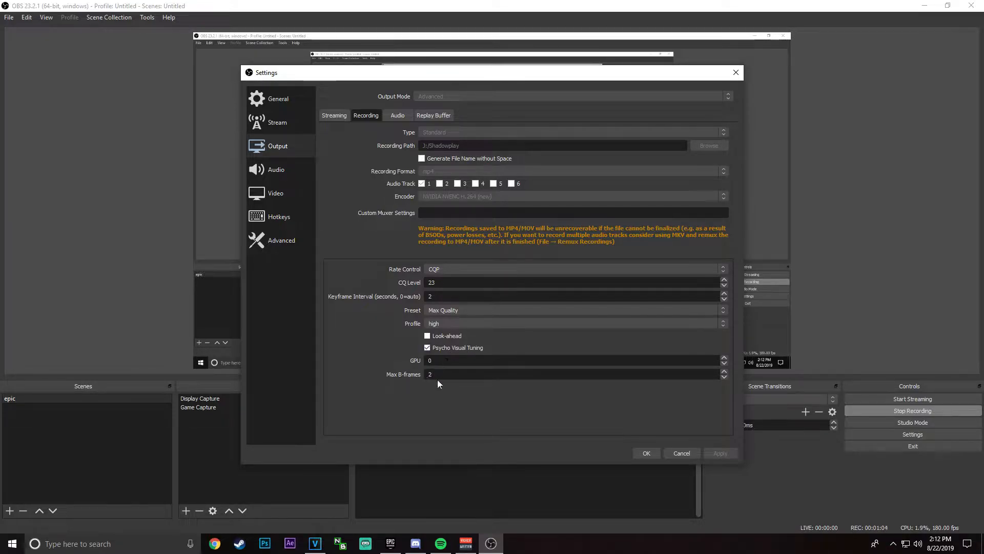
# Step: Review the audio, video, advanced and general settings, cancel the settings dialog and move OBS off this screen
pyautogui.click(293, 171)
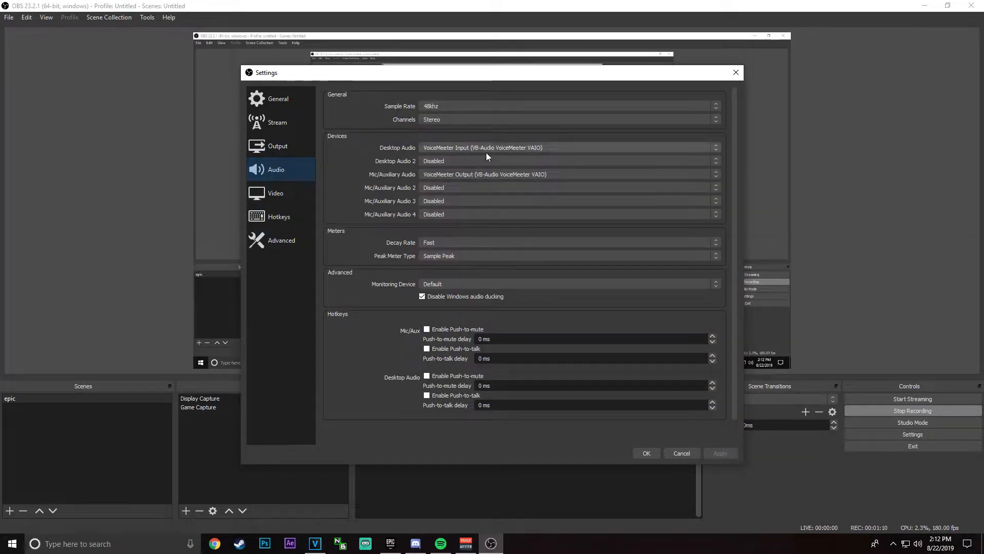
pyautogui.click(273, 203)
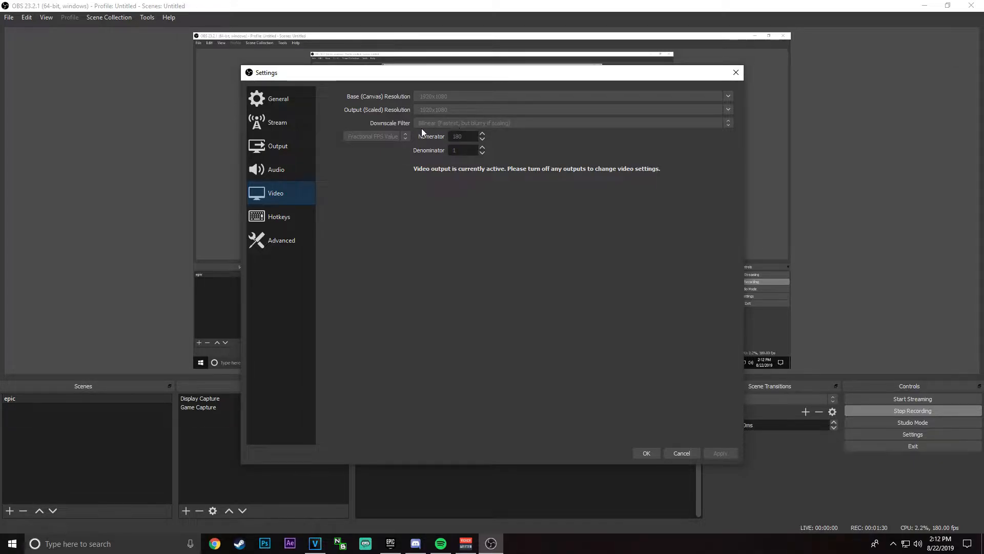
pyautogui.click(284, 249)
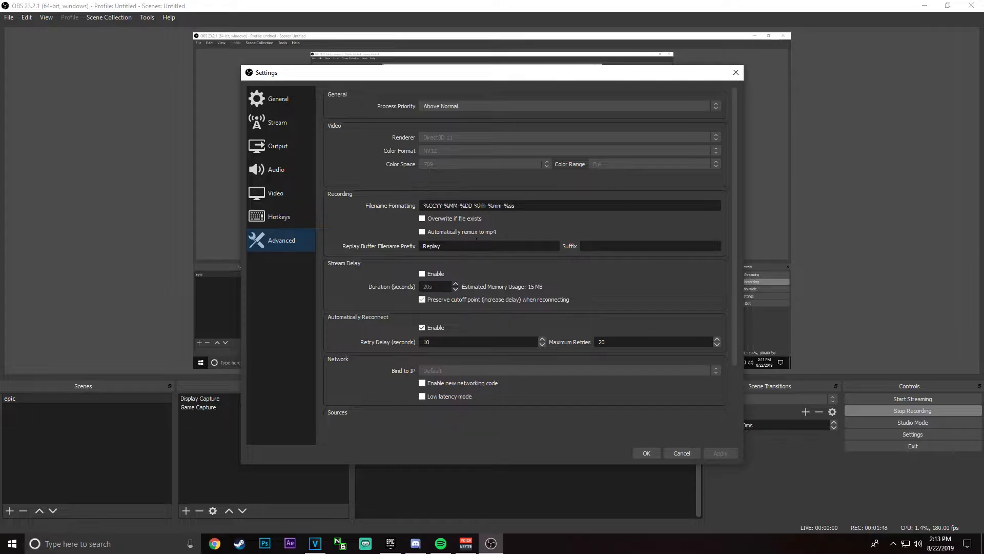
pyautogui.scroll(-2, 500, 232)
pyautogui.scroll(2, 462, 231)
pyautogui.click(277, 99)
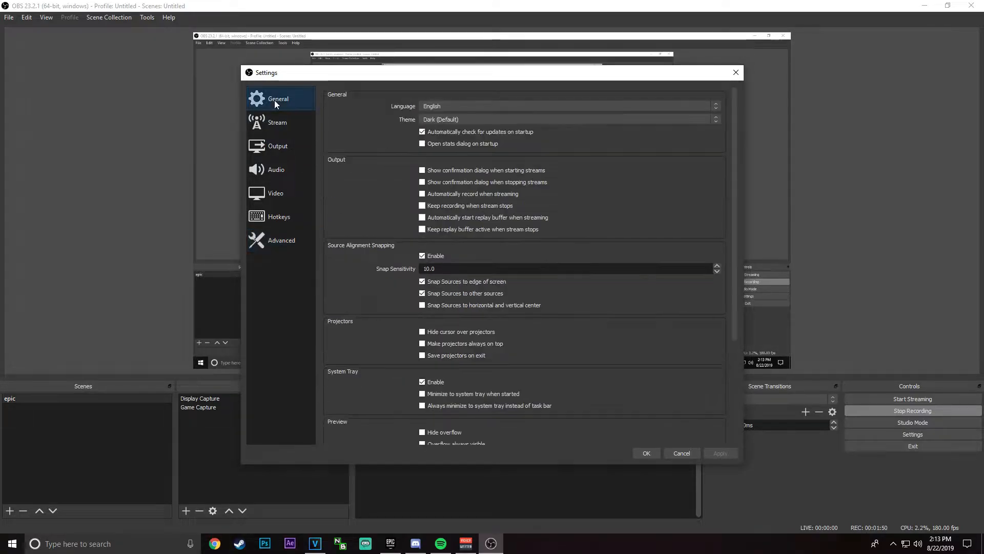
pyautogui.click(682, 452)
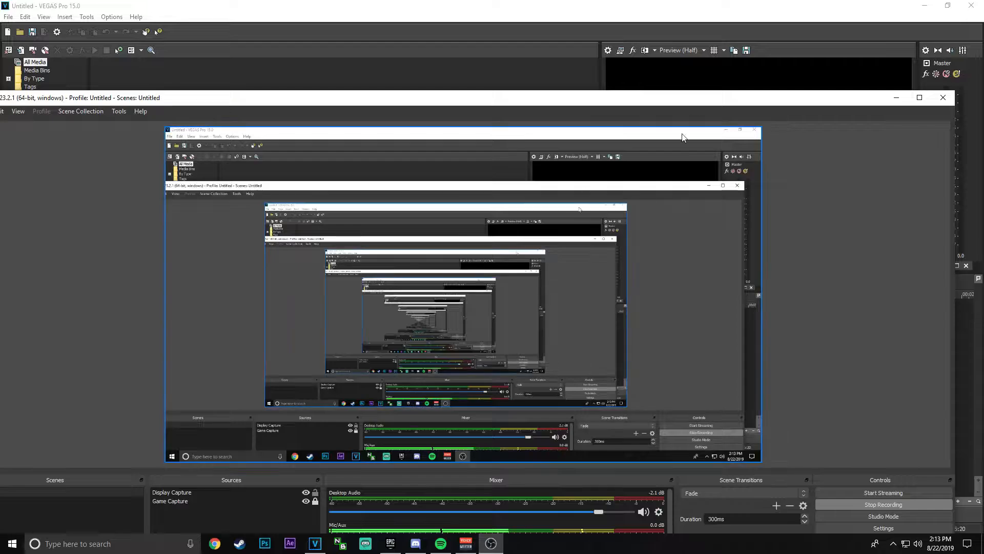
pyautogui.moveTo(708, 101); pyautogui.dragTo(983, 147)
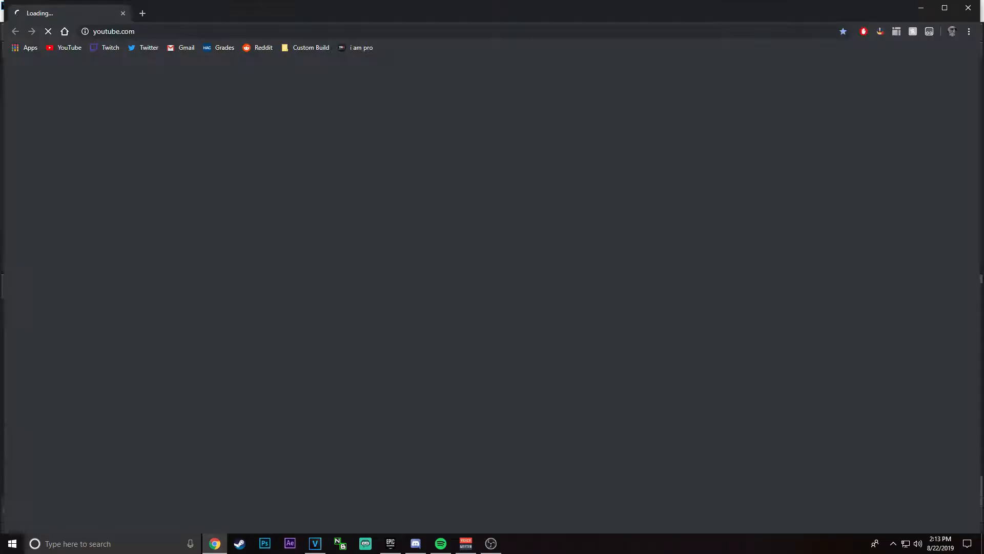
# Step: Switch to Chrome, maximize its window and search YouTube for "rap vaporwave remix"
pyautogui.doubleClick(300, 4)
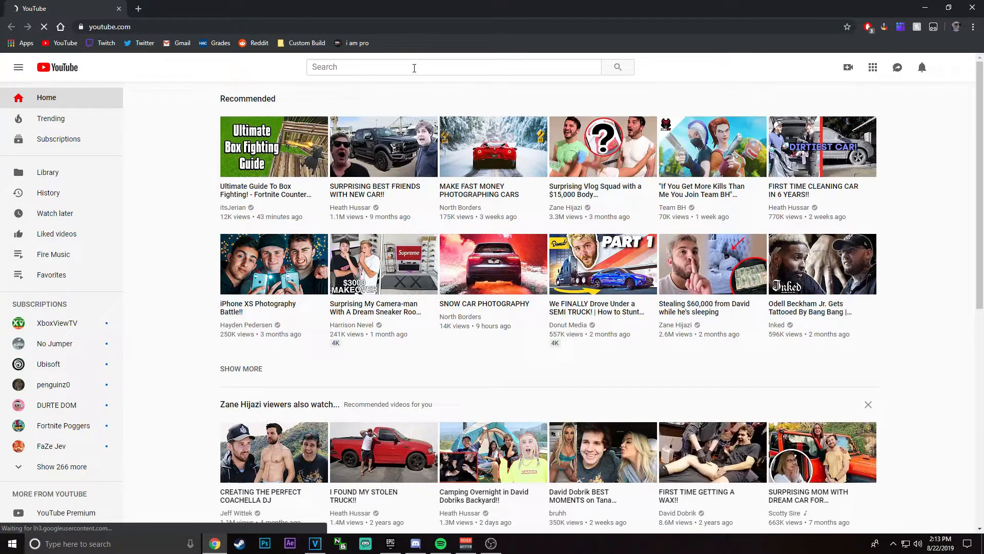
pyautogui.click(414, 67)
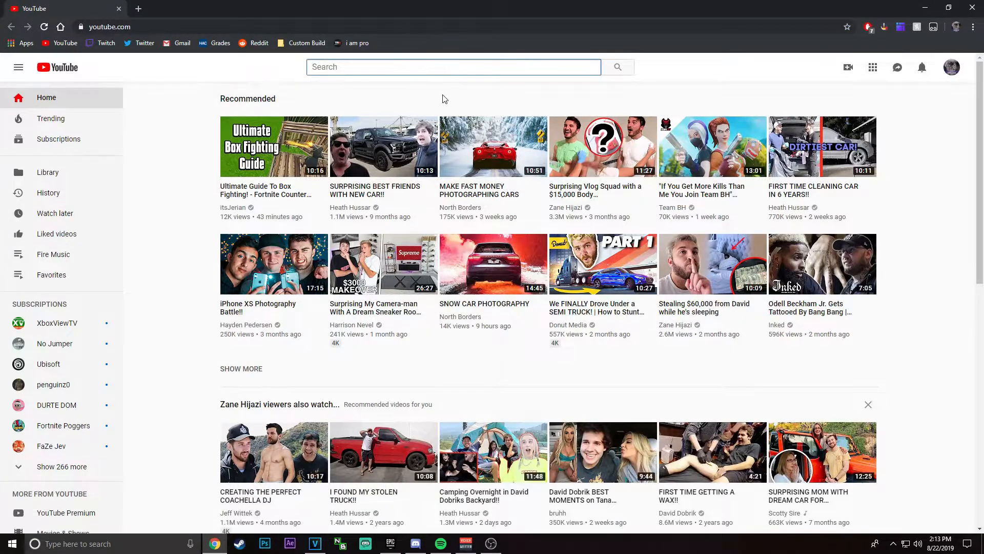
pyautogui.write('rap vaporwa')
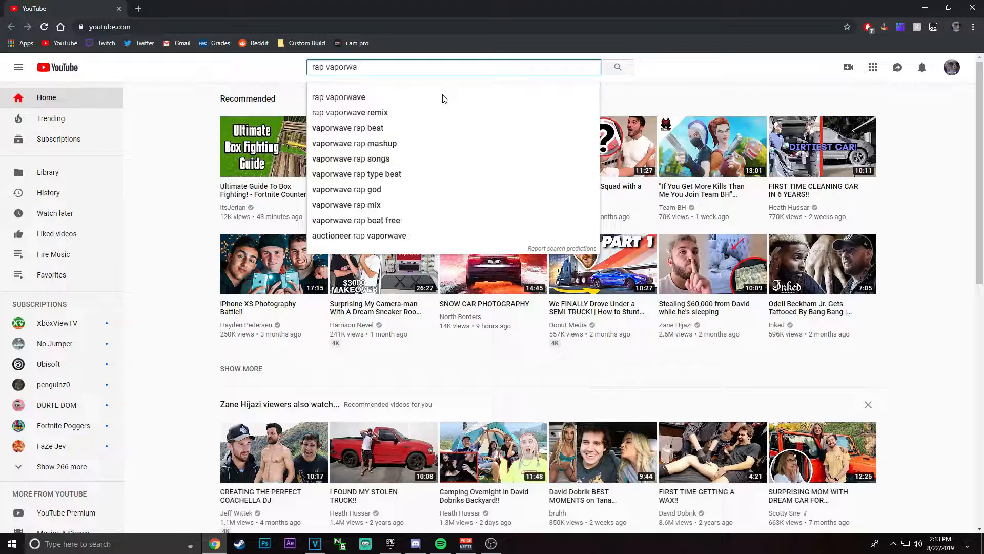
pyautogui.click(416, 112)
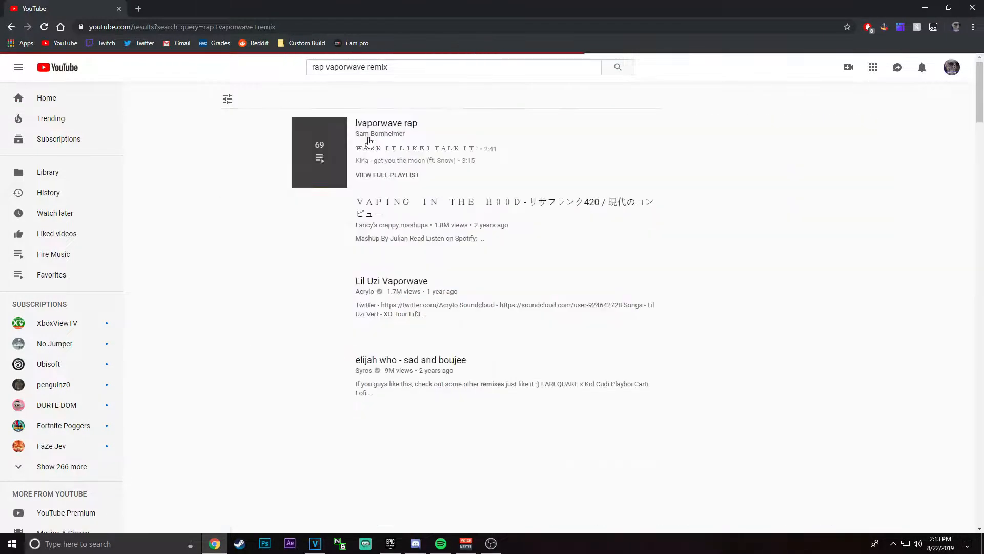
# Step: Find "TAY-K - THE RACE (Lofi Remix)" in the search results, open it and copy the video's URL
pyautogui.scroll(-4, 418, 314)
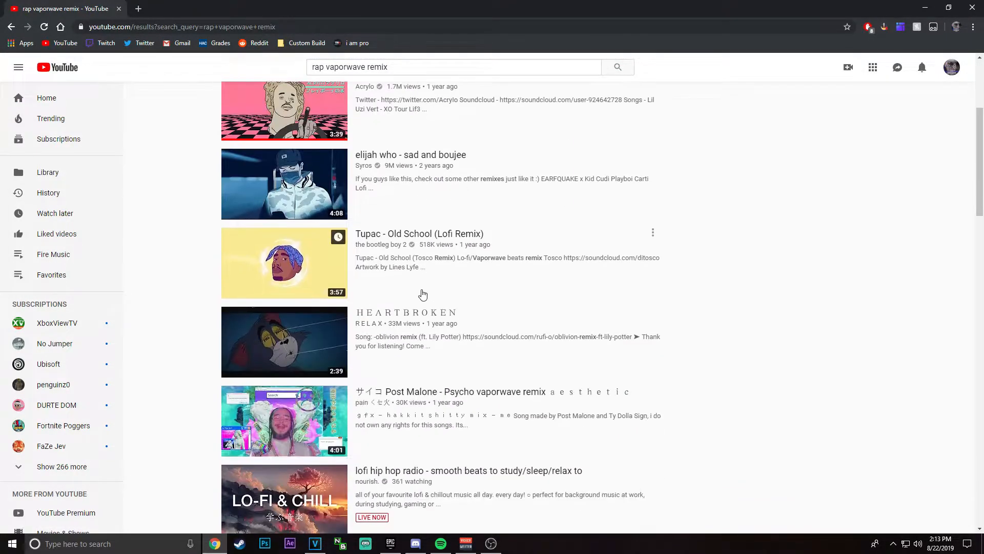
pyautogui.scroll(-1, 420, 292)
pyautogui.scroll(-3, 410, 287)
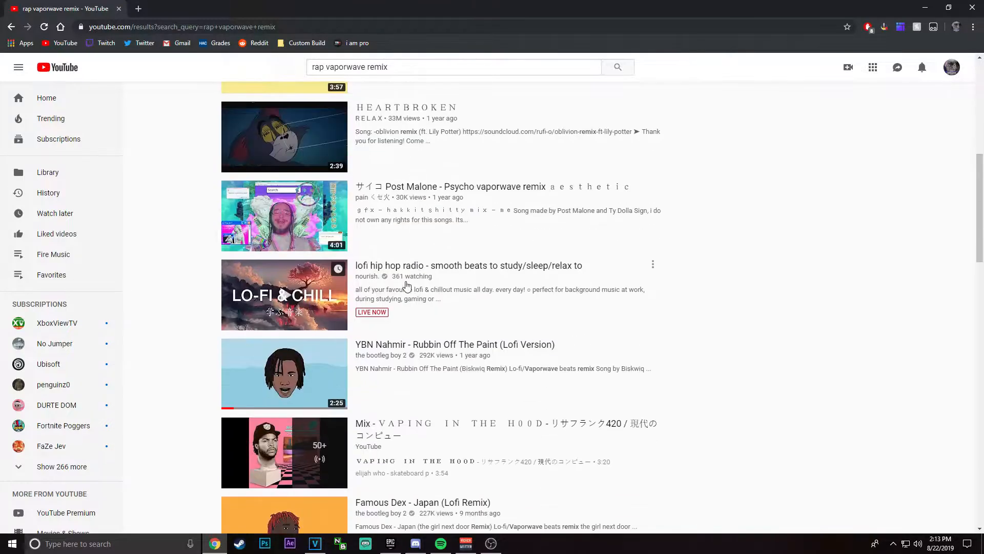
pyautogui.scroll(-9, 384, 283)
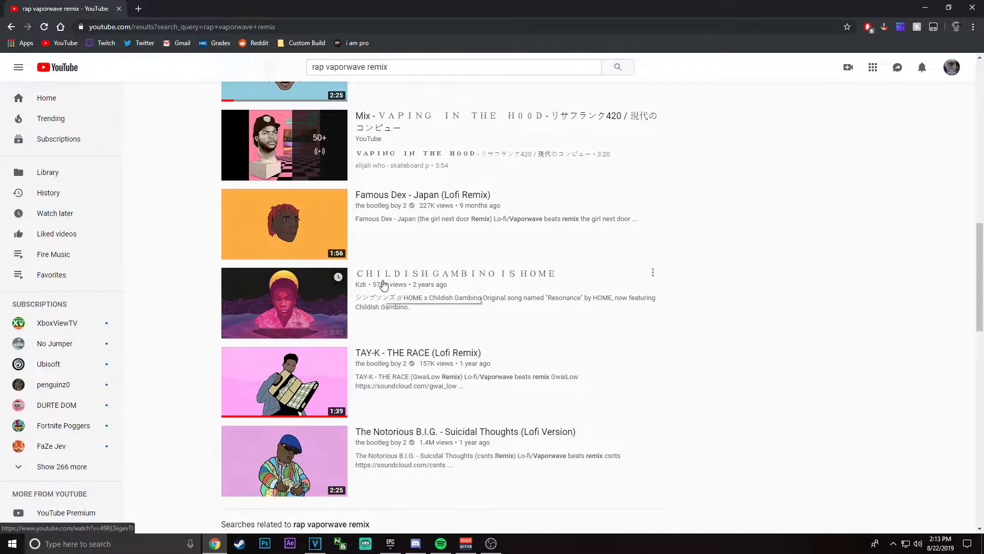
pyautogui.scroll(2, 383, 285)
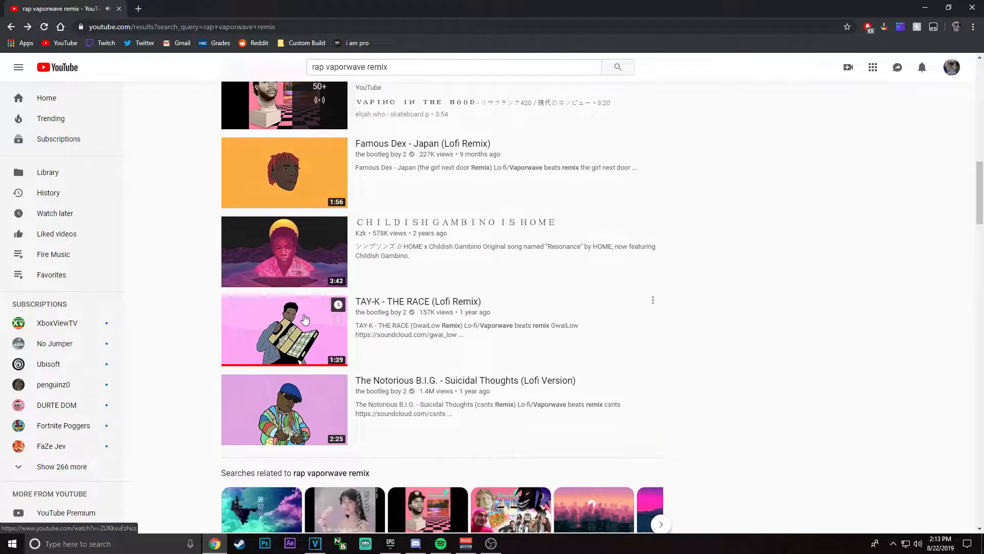
pyautogui.click(309, 334)
pyautogui.rightClick(419, 248)
pyautogui.click(420, 256)
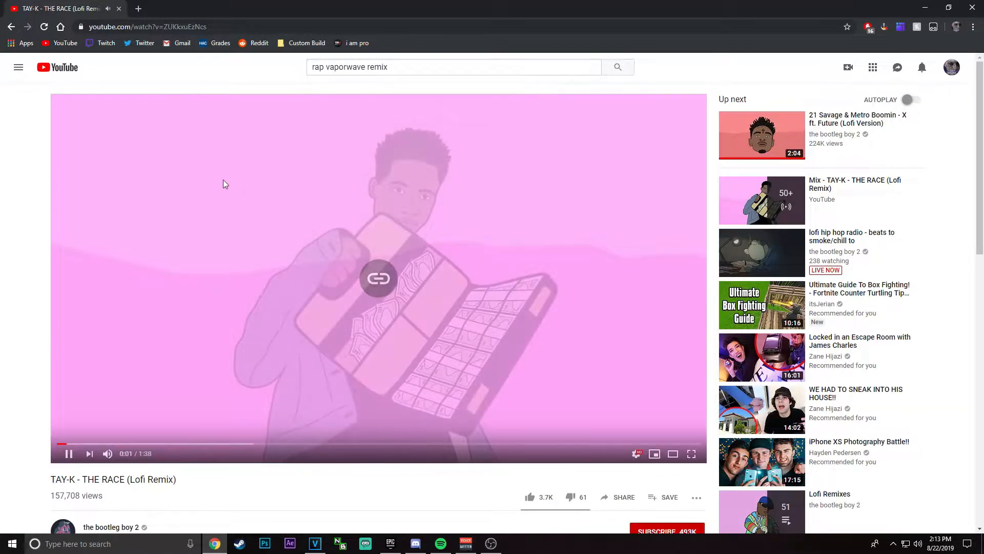
# Step: Search Google for "youtube to mp3" in a new tab and open the ytmp3.cc converter
pyautogui.click(138, 8)
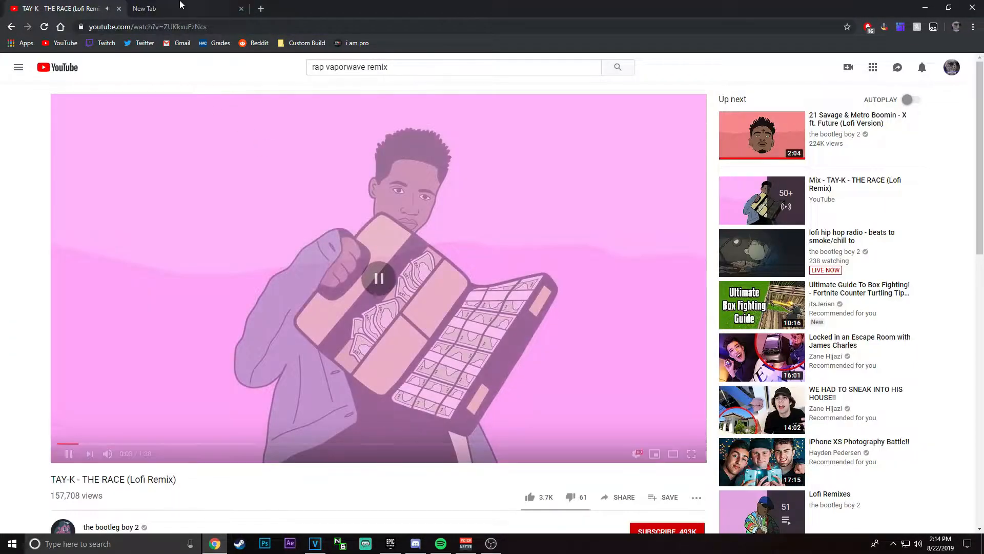
pyautogui.write('youtube to mp')
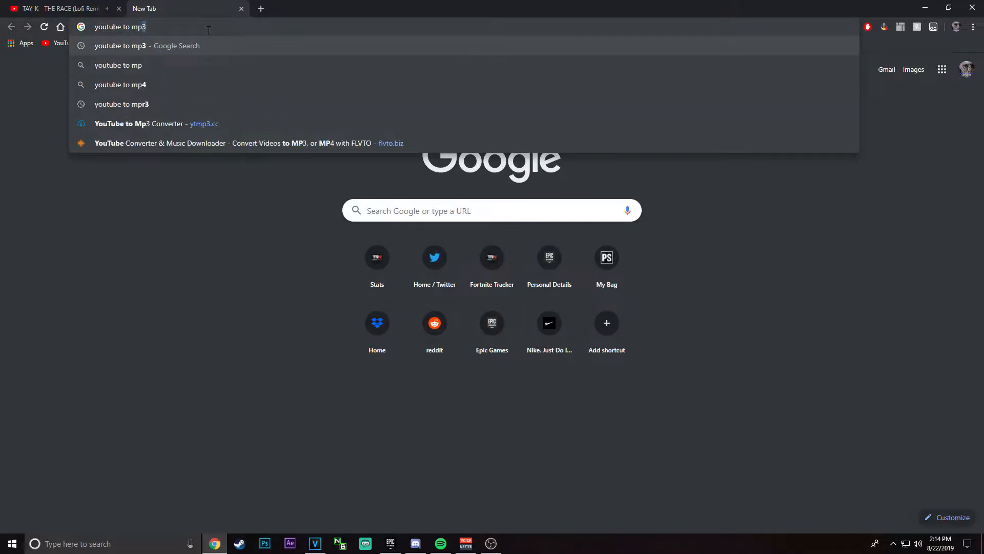
pyautogui.press('Return')
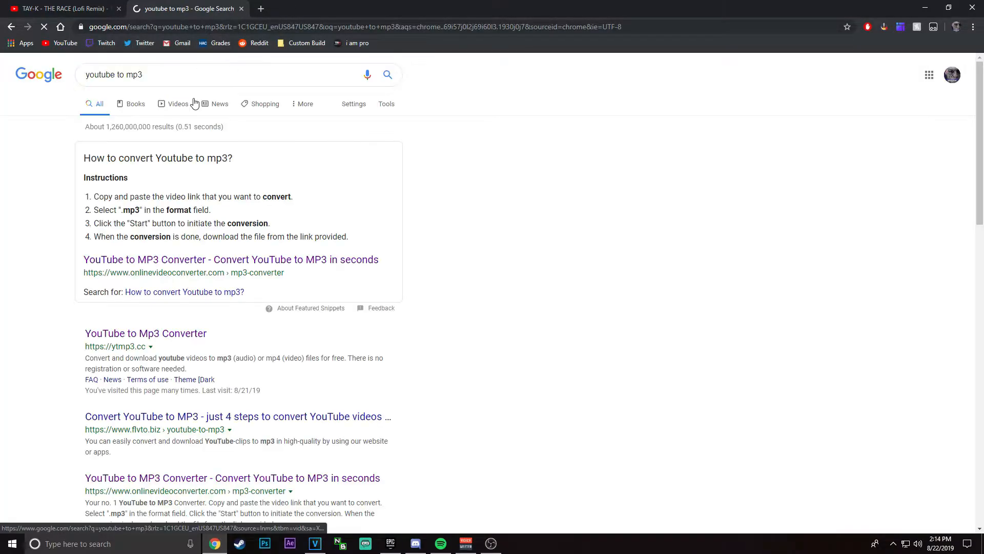
pyautogui.click(178, 334)
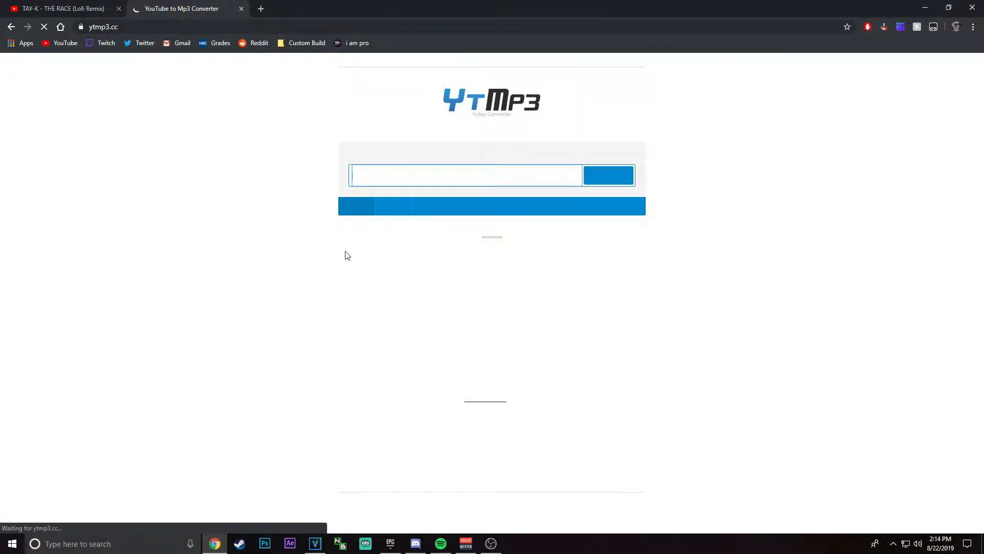
# Step: Convert the copied video link to mp3 and download the audio file, placing it on the desktop
pyautogui.hotkey('ctrl', 'v')
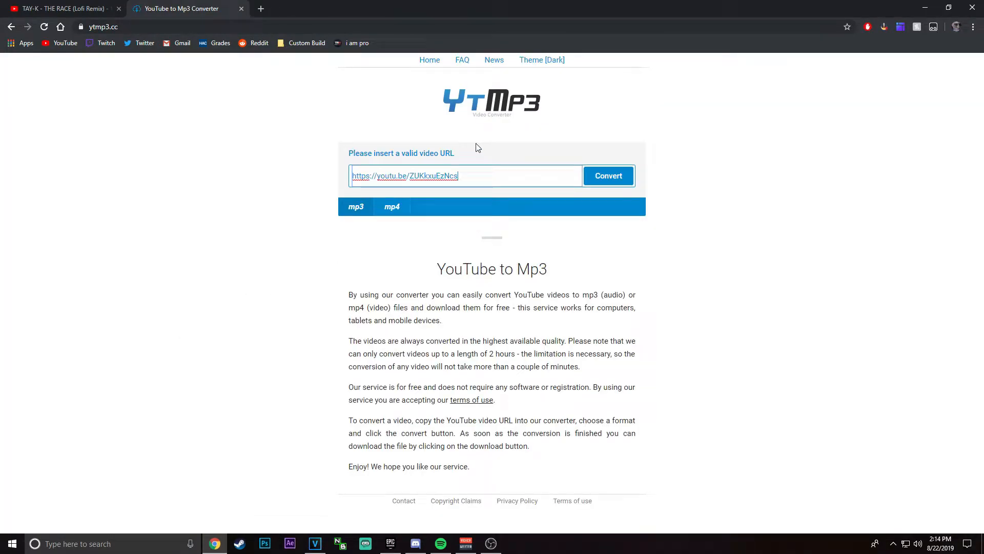
pyautogui.click(589, 178)
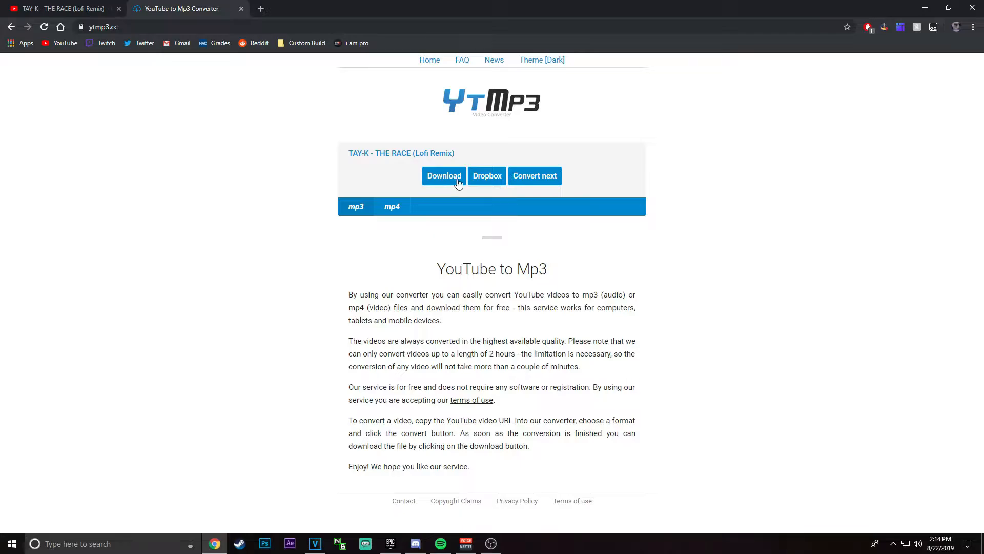
pyautogui.click(458, 183)
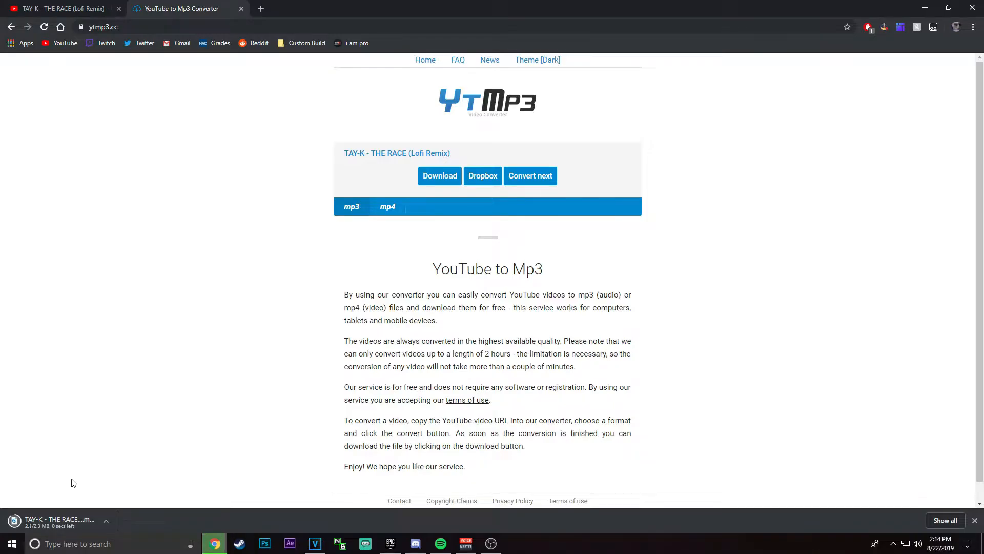
pyautogui.moveTo(61, 520); pyautogui.dragTo(983, 153)
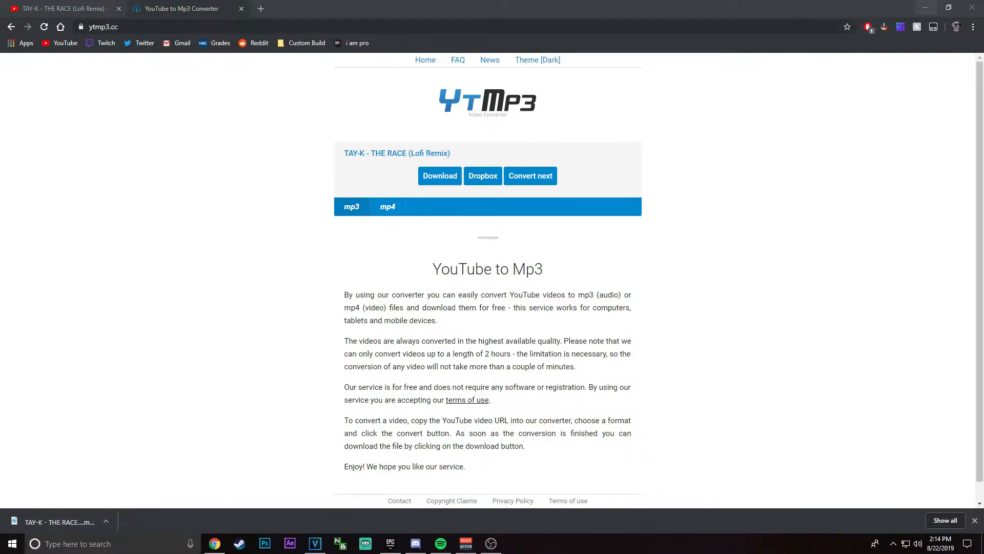
# Step: Switch to VEGAS Pro and import the TAY-K - THE RACE audio file from the desktop into the project media
pyautogui.click(925, 8)
pyautogui.click(8, 17)
pyautogui.moveTo(38, 122)
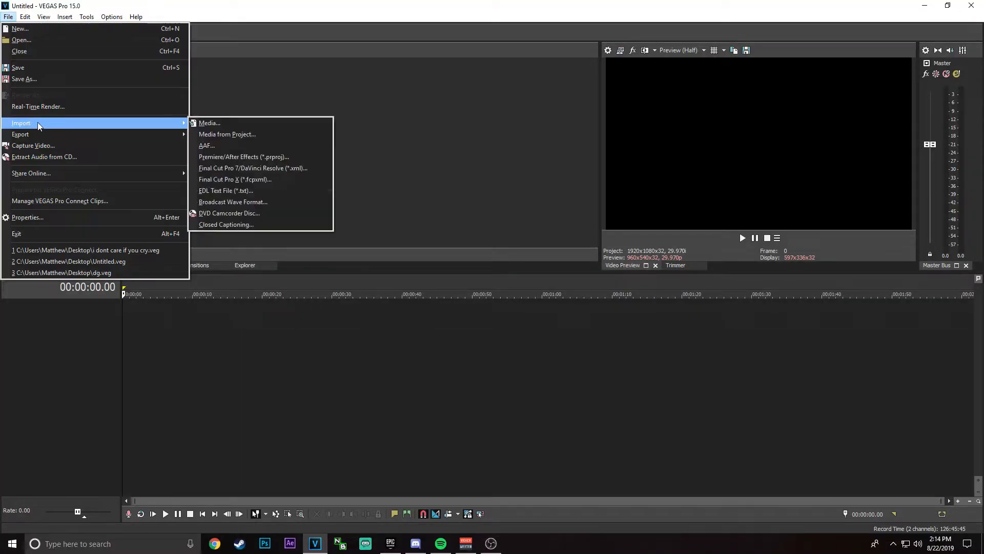
pyautogui.click(221, 123)
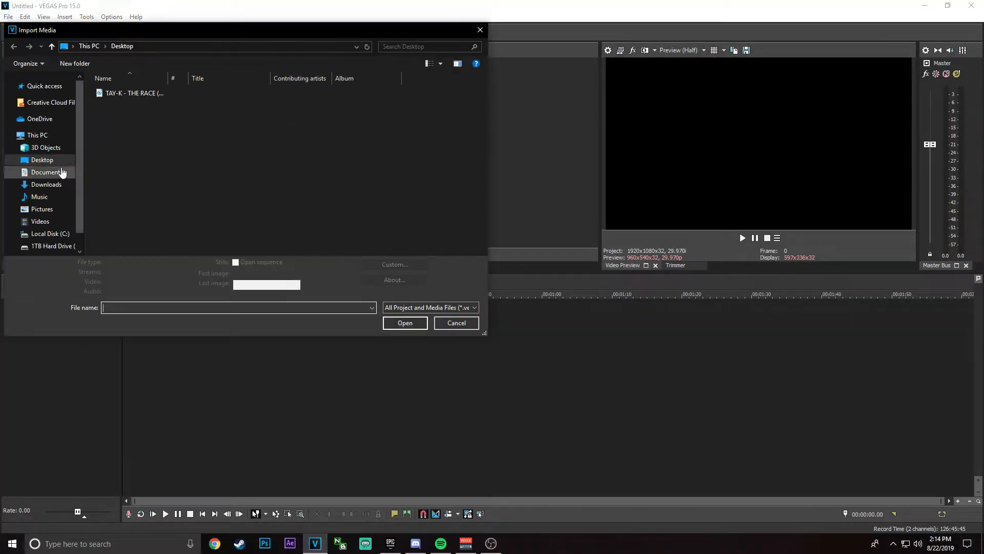
pyautogui.doubleClick(159, 94)
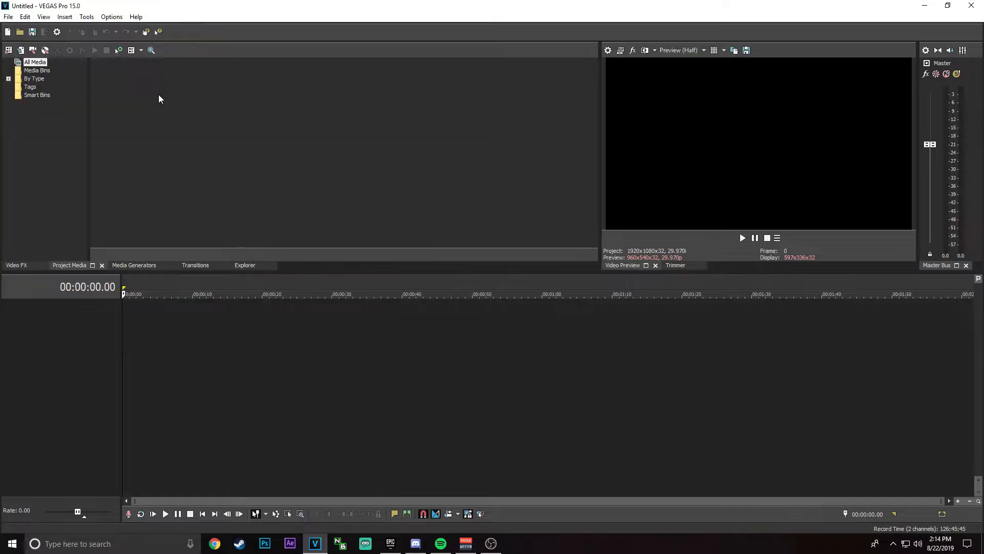
pyautogui.click(8, 18)
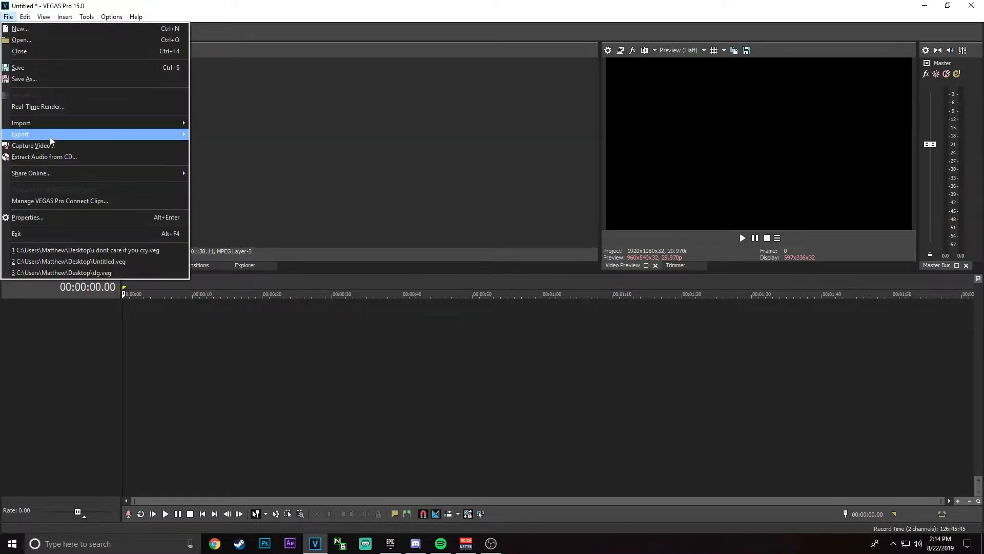
pyautogui.moveTo(35, 122)
pyautogui.click(234, 125)
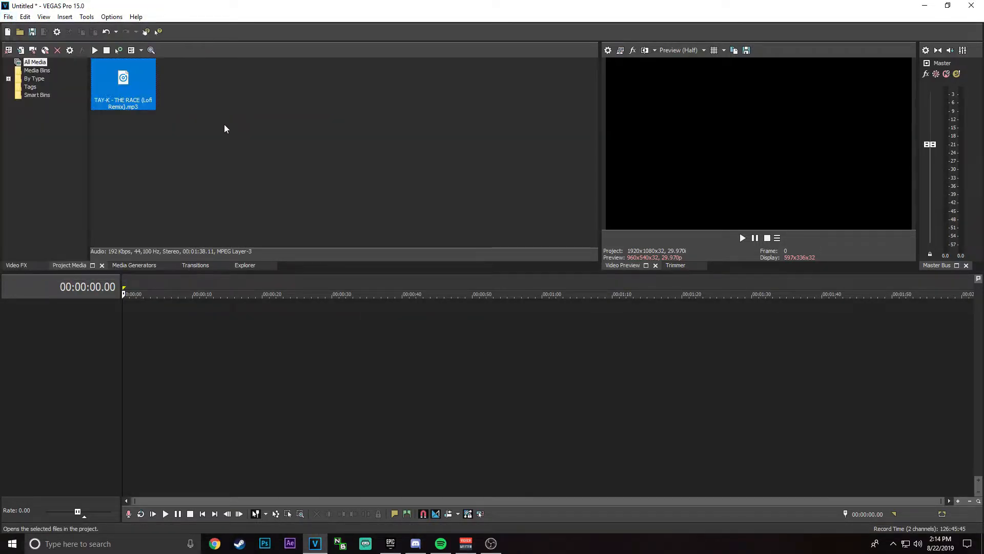
pyautogui.click(60, 247)
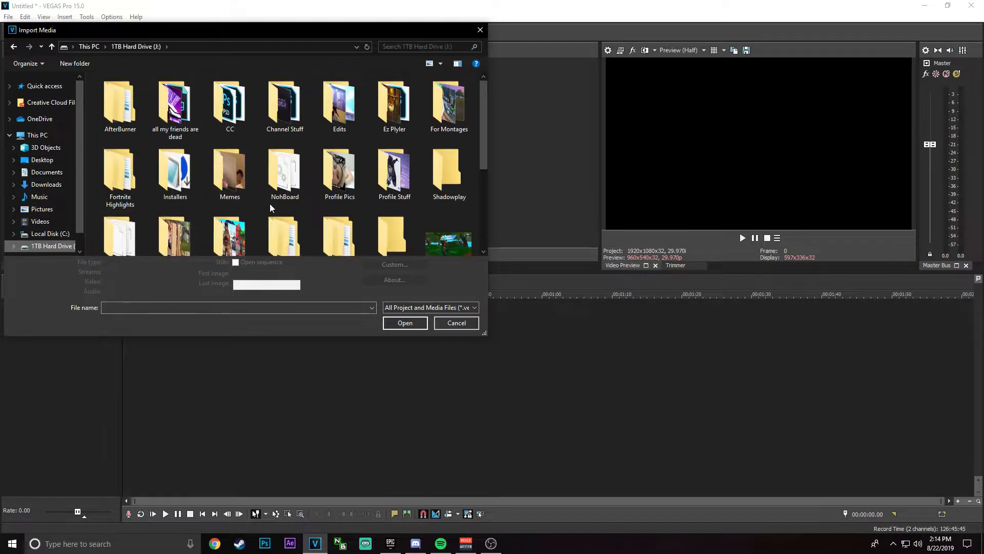
pyautogui.scroll(-1, 270, 204)
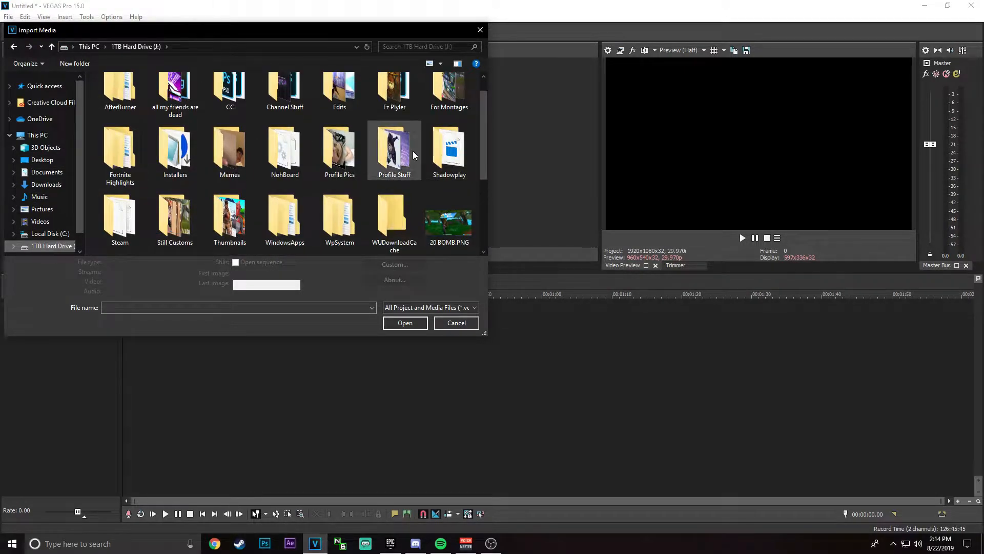
pyautogui.scroll(1, 220, 161)
pyautogui.doubleClick(191, 117)
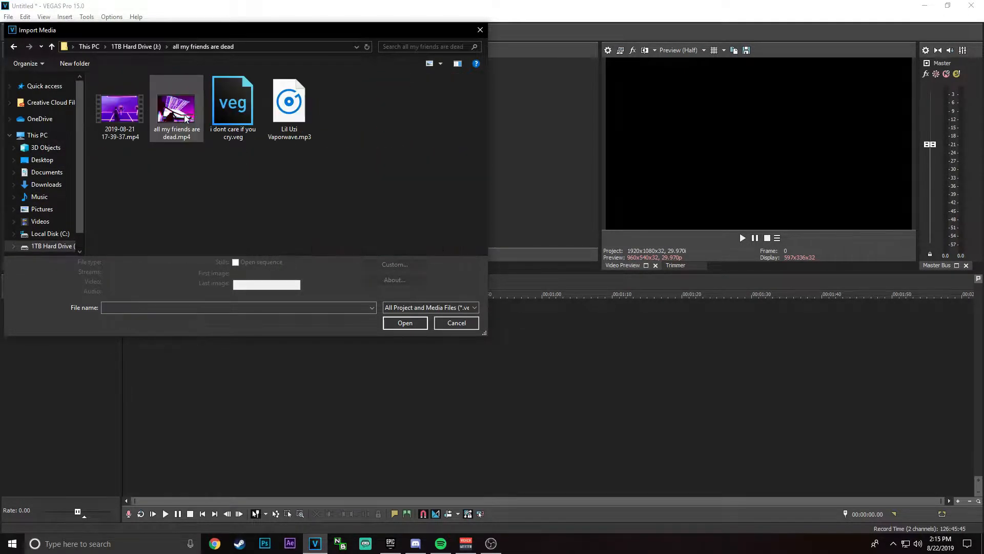
pyautogui.doubleClick(146, 126)
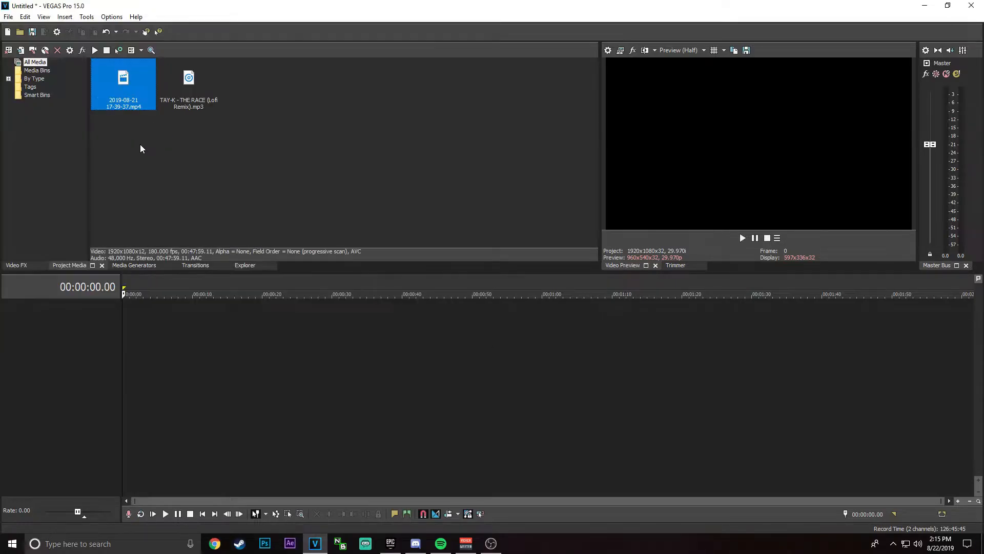
# Step: Place the gameplay recording at the start of the timeline and match the project video settings to this media
pyautogui.moveTo(148, 106); pyautogui.dragTo(40, 384)
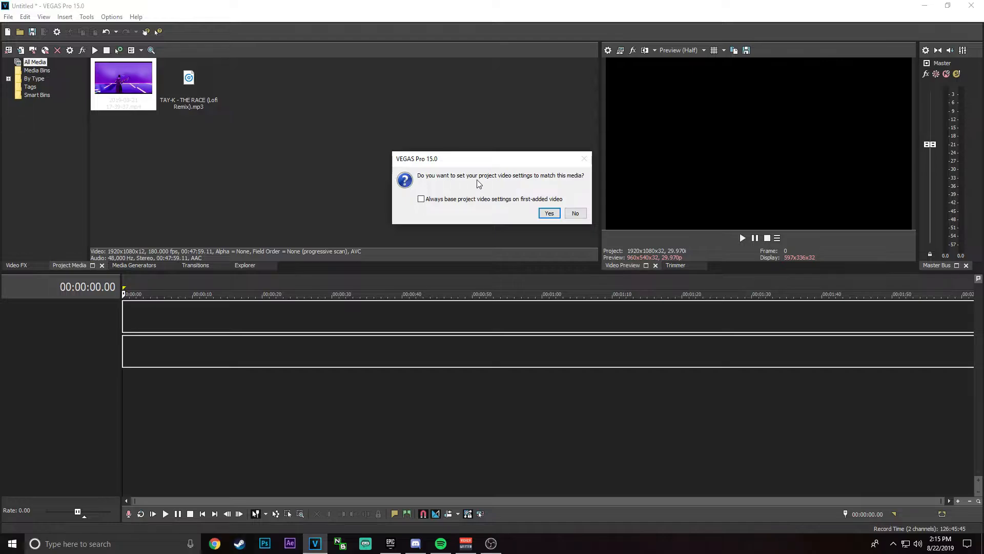
pyautogui.click(550, 215)
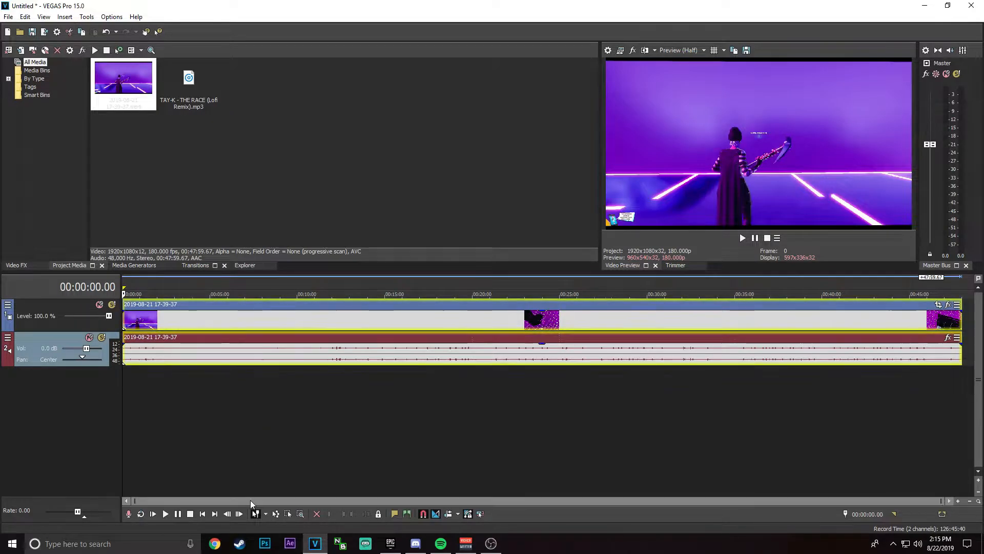
# Step: Trim everything before 00:47:09.139 from the gameplay clip and move the remaining footage to the start of the timeline
pyautogui.moveTo(251, 504); pyautogui.dragTo(470, 503)
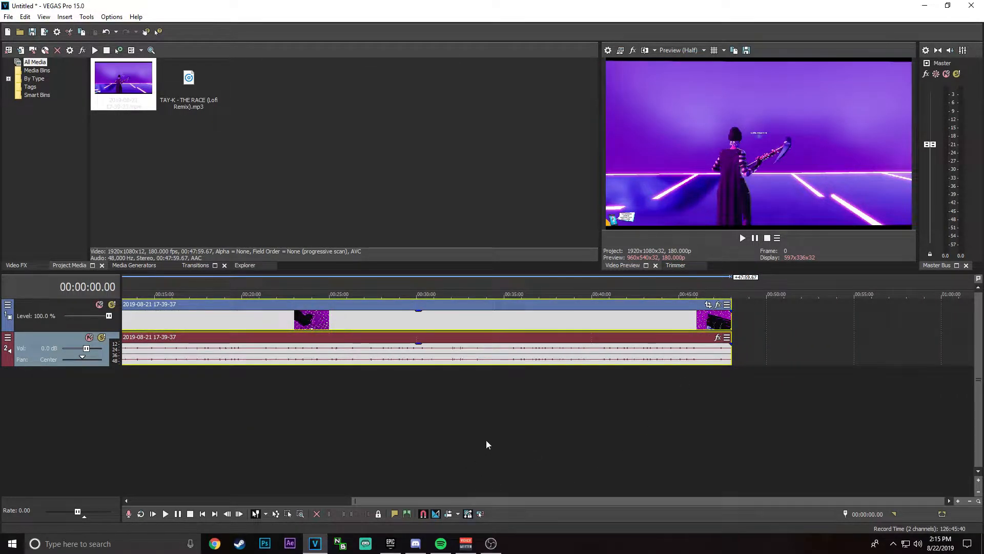
pyautogui.scroll(10, 599, 347)
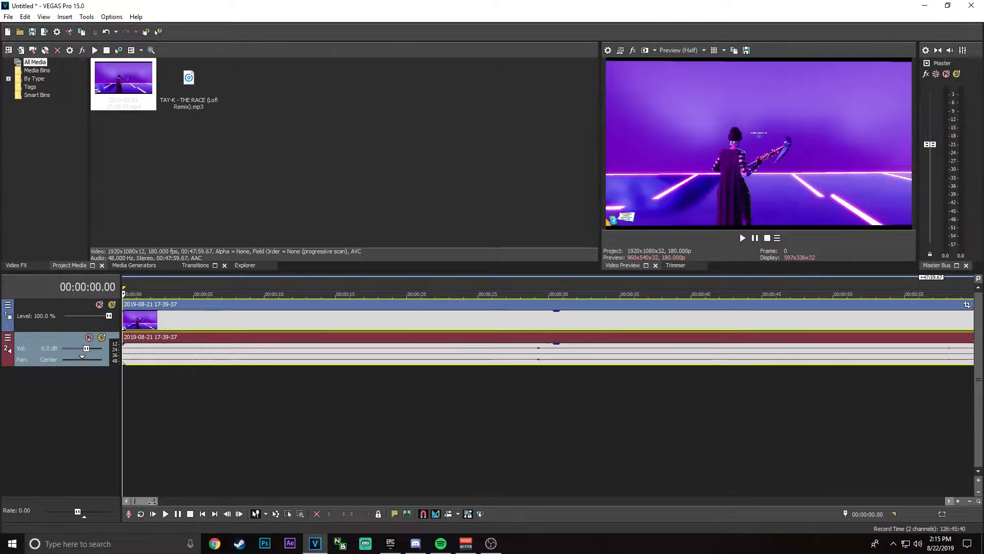
pyautogui.moveTo(151, 501); pyautogui.dragTo(332, 502)
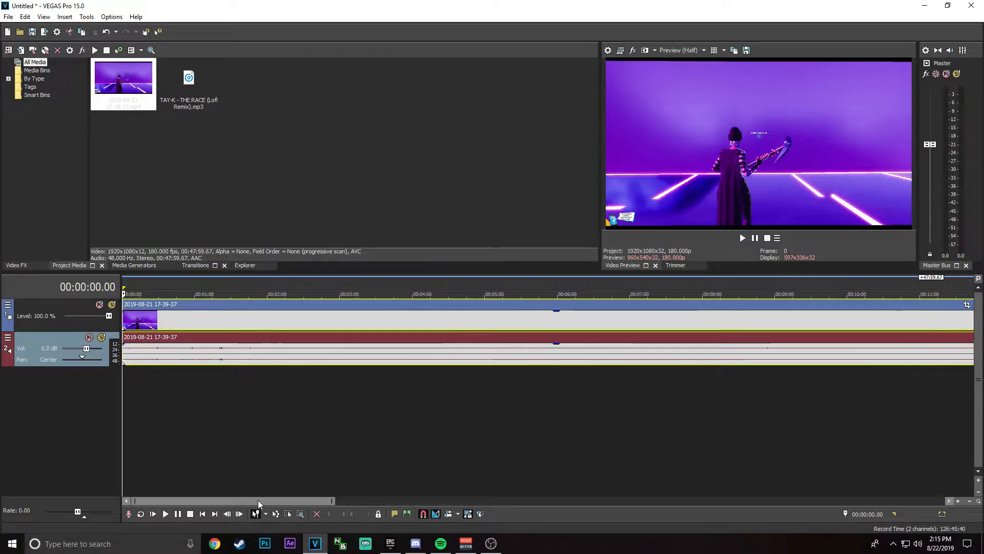
pyautogui.moveTo(258, 503); pyautogui.dragTo(892, 418)
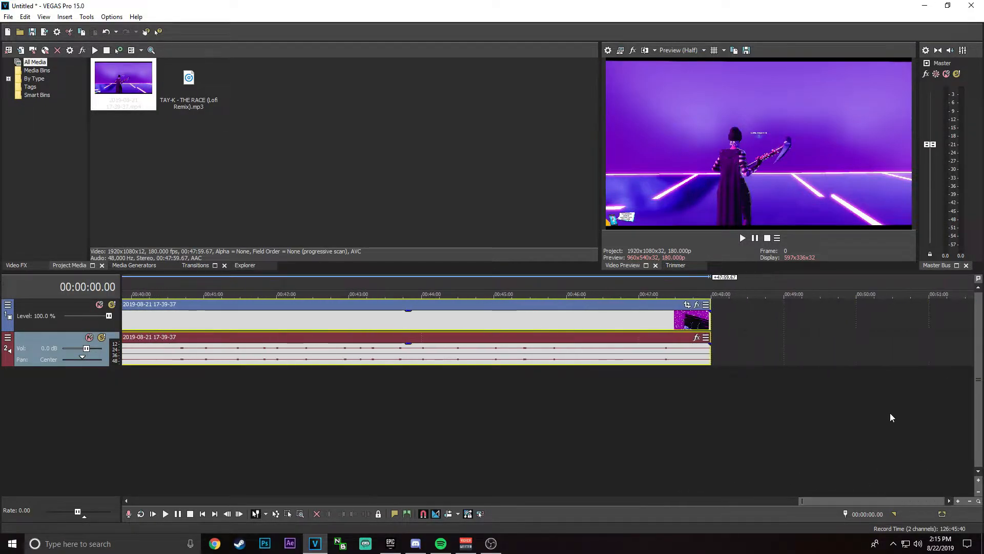
pyautogui.click(663, 282)
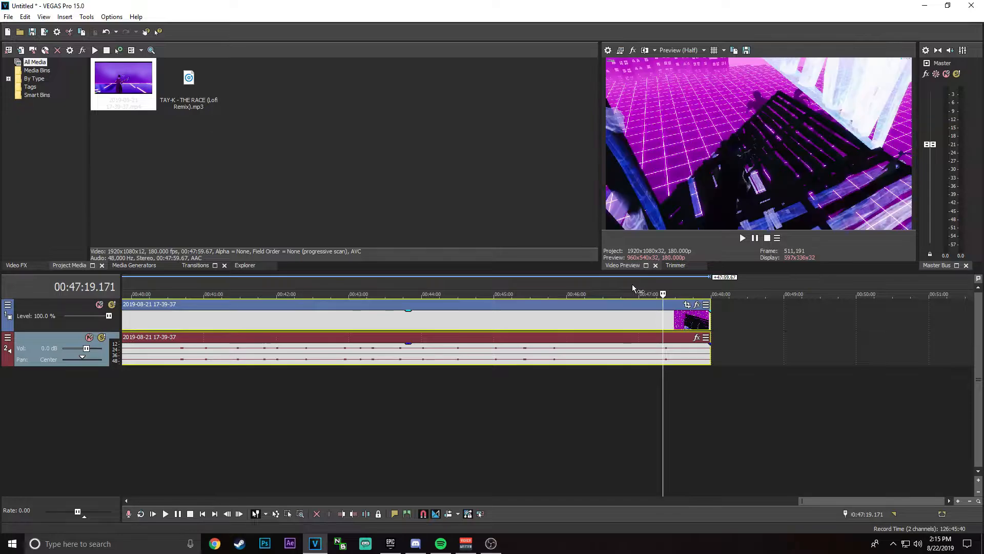
pyautogui.moveTo(632, 285)
pyautogui.mouseDown()
pyautogui.moveTo(599, 282)
pyautogui.moveTo(663, 285)
pyautogui.moveTo(651, 282)
pyautogui.mouseUp()
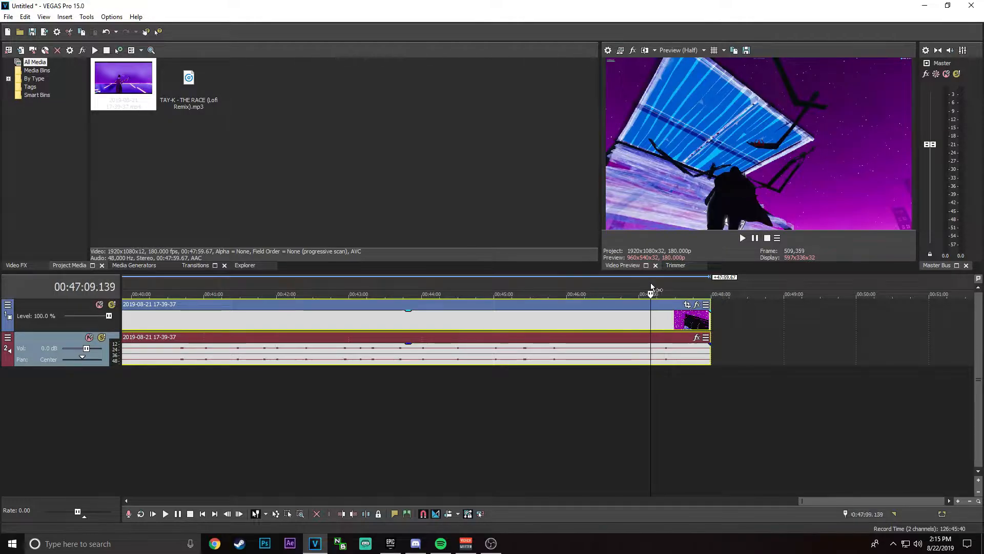
pyautogui.rightClick(666, 316)
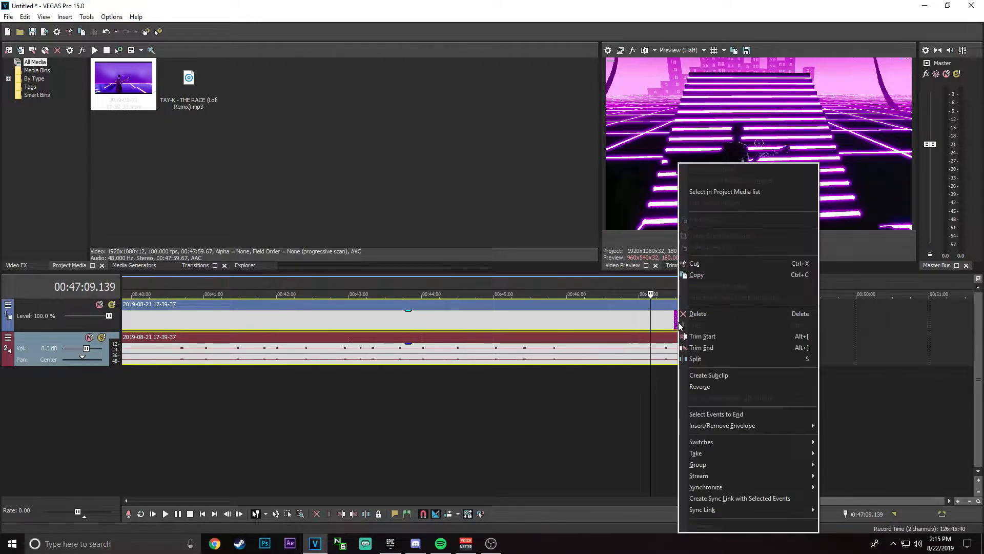
pyautogui.click(689, 334)
pyautogui.moveTo(688, 320); pyautogui.dragTo(133, 325)
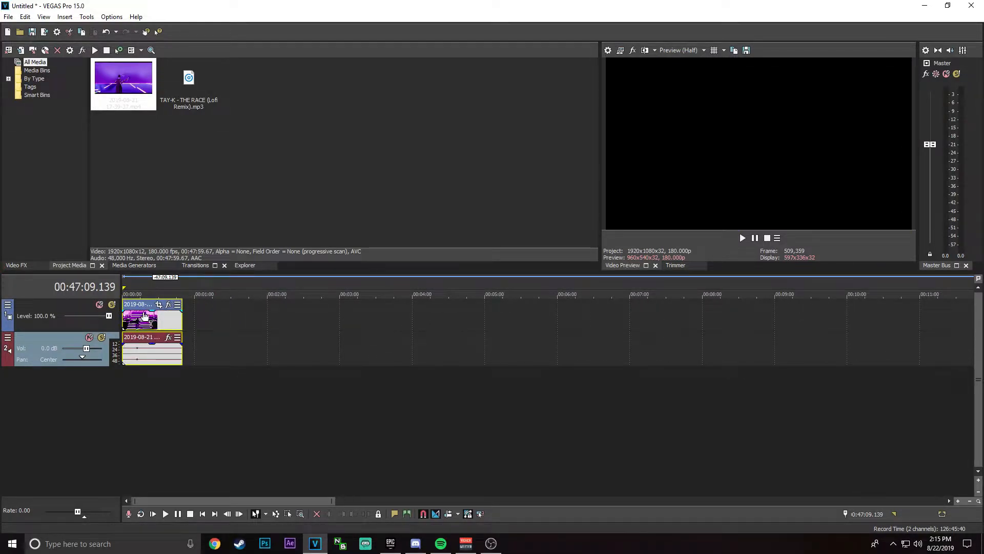
# Step: Disable resampling in the properties of the gameplay video event
pyautogui.rightClick(179, 324)
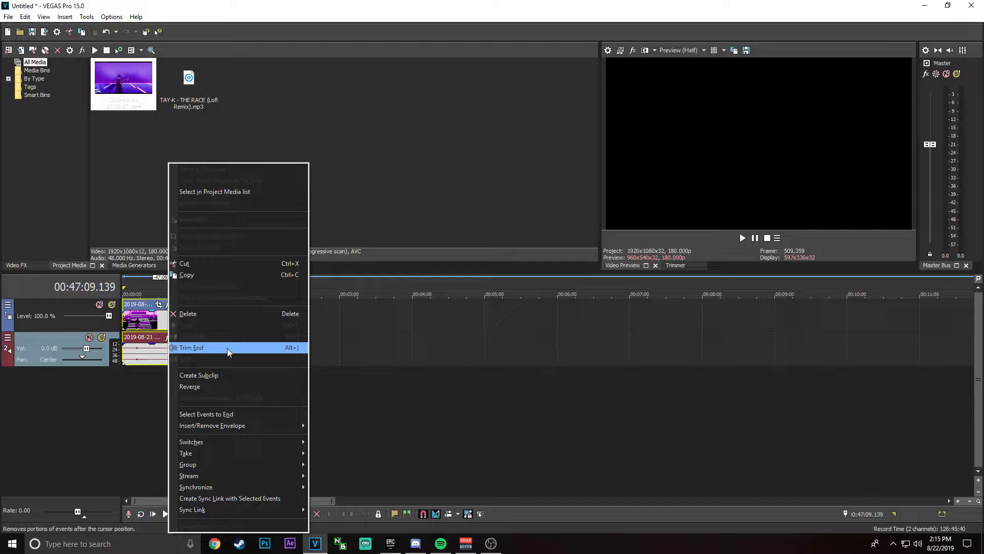
pyautogui.click(213, 510)
pyautogui.click(299, 359)
pyautogui.click(168, 323)
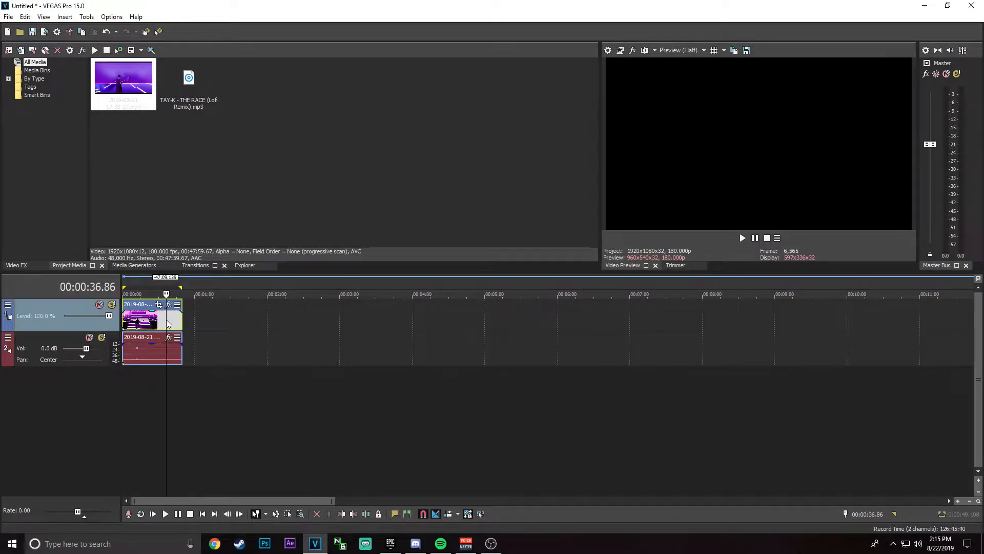
pyautogui.rightClick(167, 323)
pyautogui.click(297, 517)
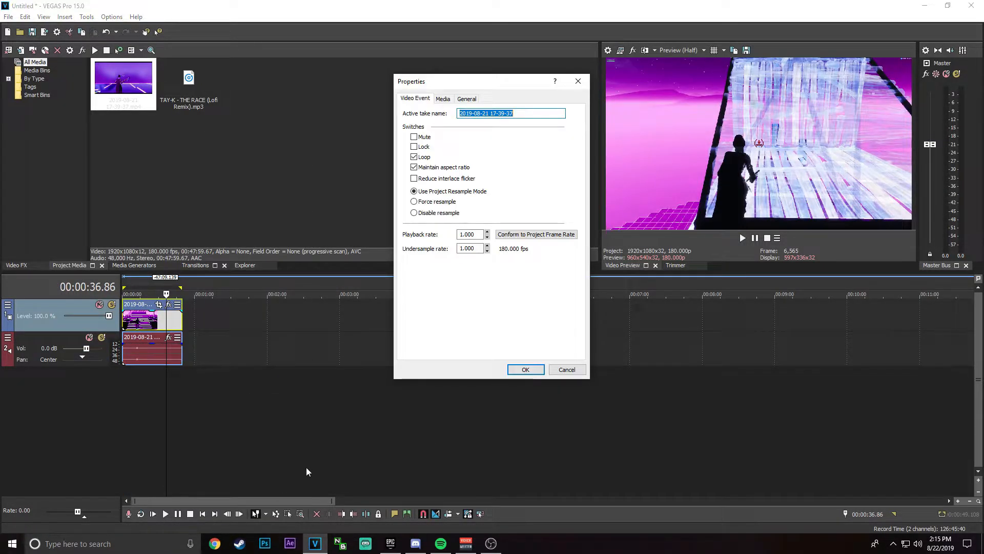
pyautogui.click(441, 213)
pyautogui.click(551, 370)
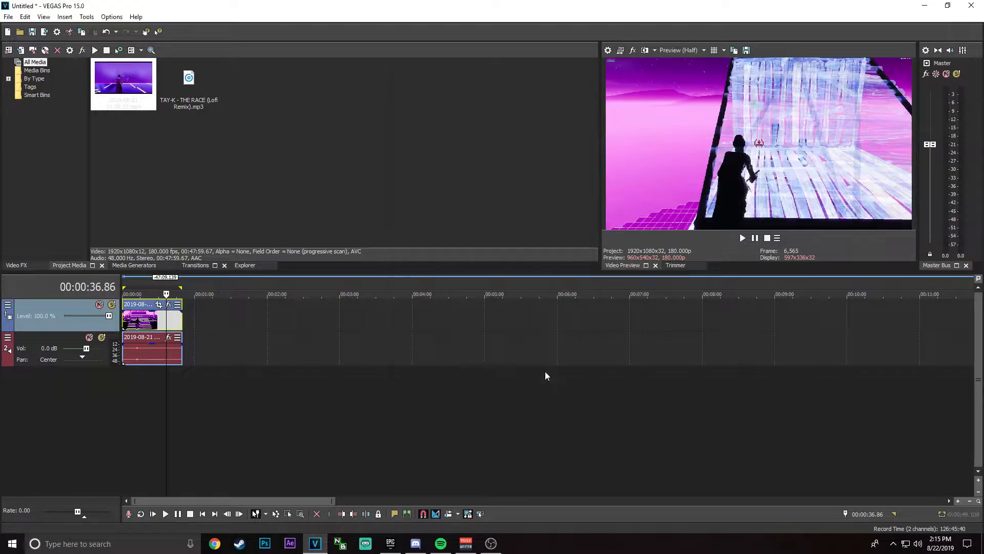
# Step: Play through the gameplay clip and trim its start at 00:00:16.179, keeping the remaining footage at the timeline's beginning
pyautogui.click(124, 290)
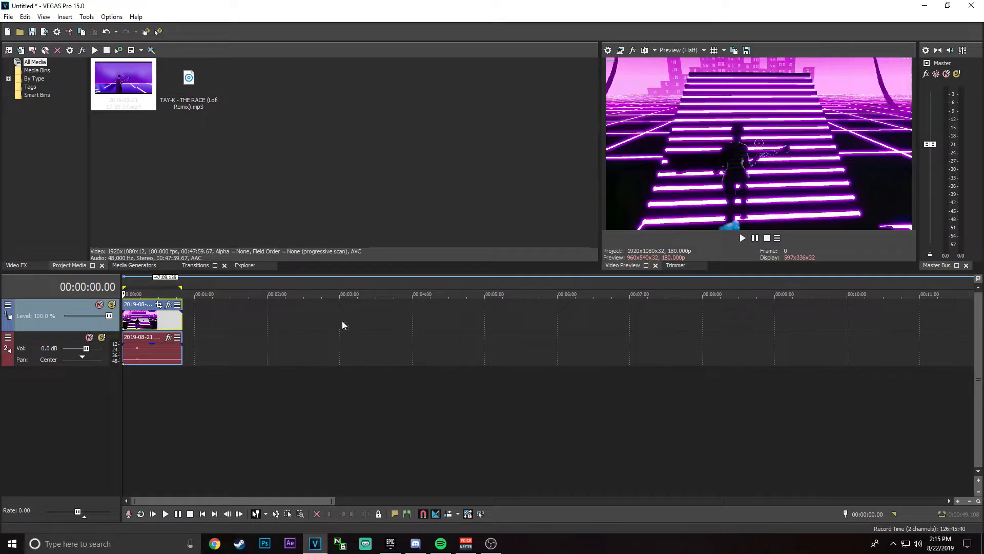
pyautogui.press('space')
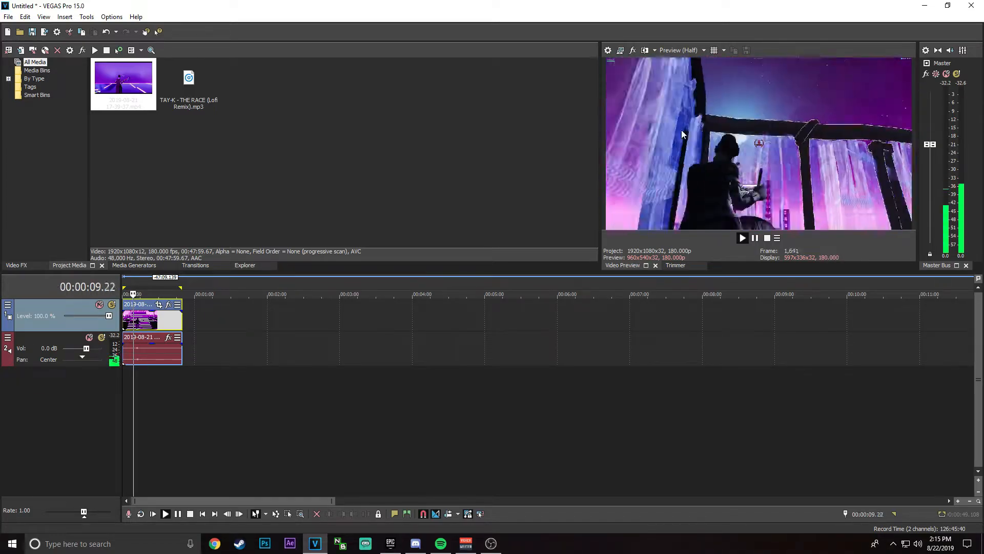
pyautogui.click(755, 238)
pyautogui.click(742, 238)
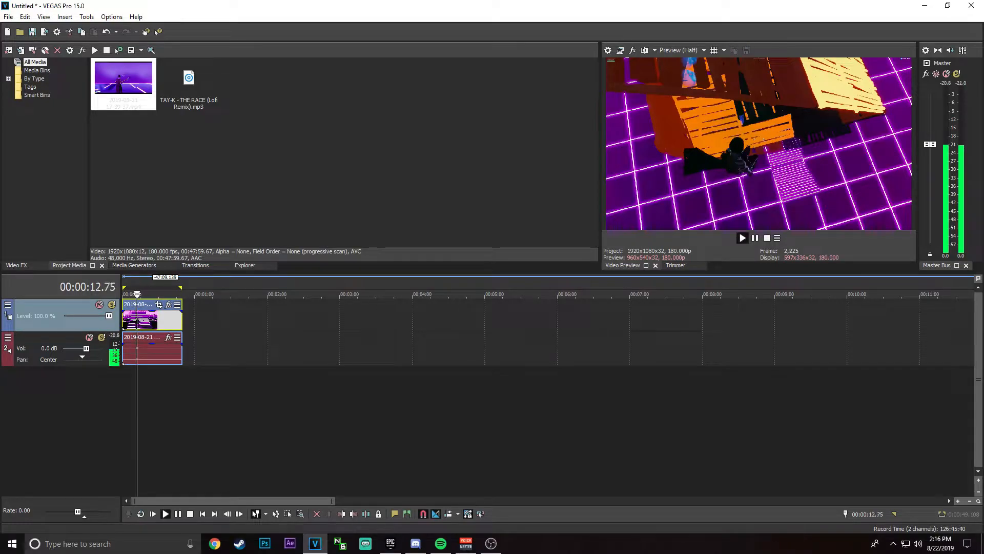
pyautogui.press('Return')
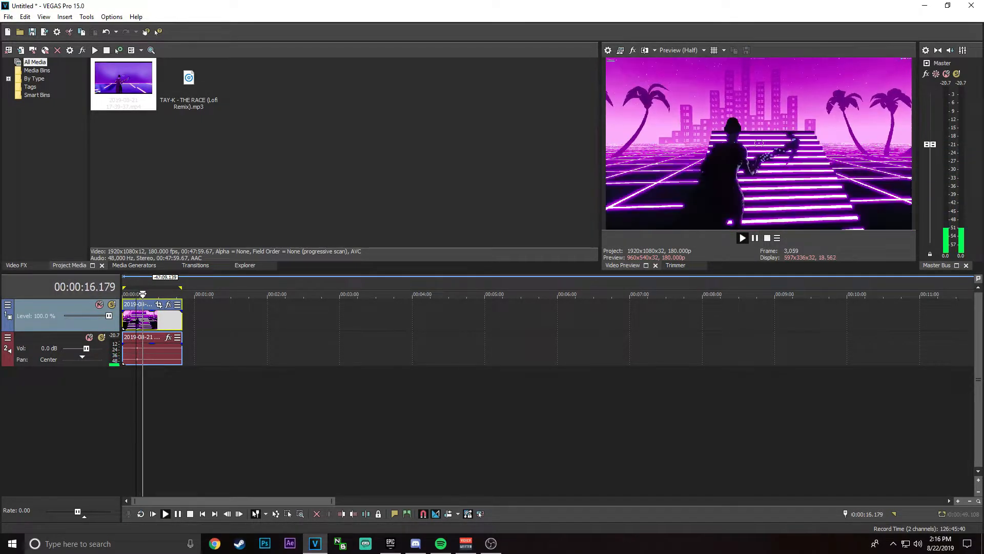
pyautogui.rightClick(165, 317)
pyautogui.click(218, 336)
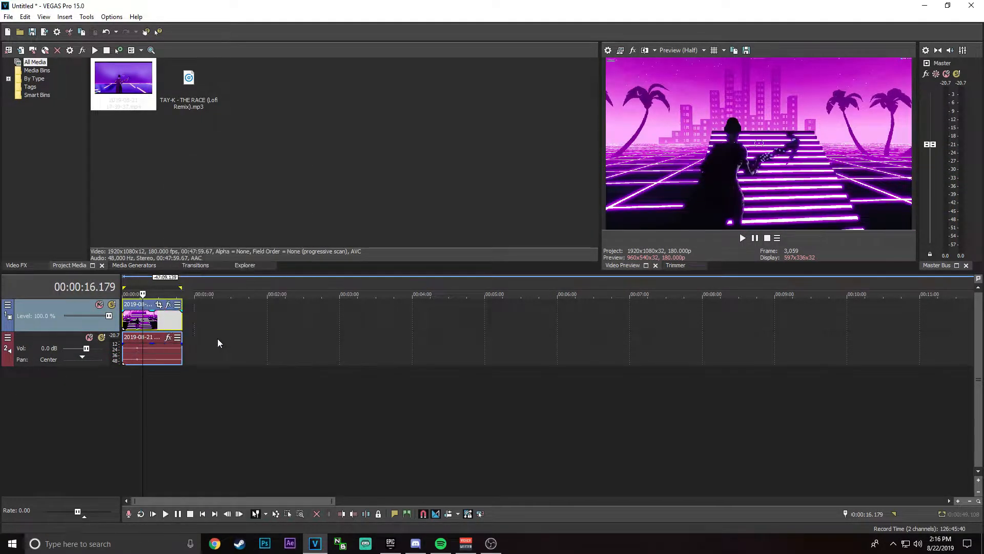
# Step: Play and scrub through the trimmed gameplay clip to review its footage, ending back at the timeline's beginning
pyautogui.click(152, 513)
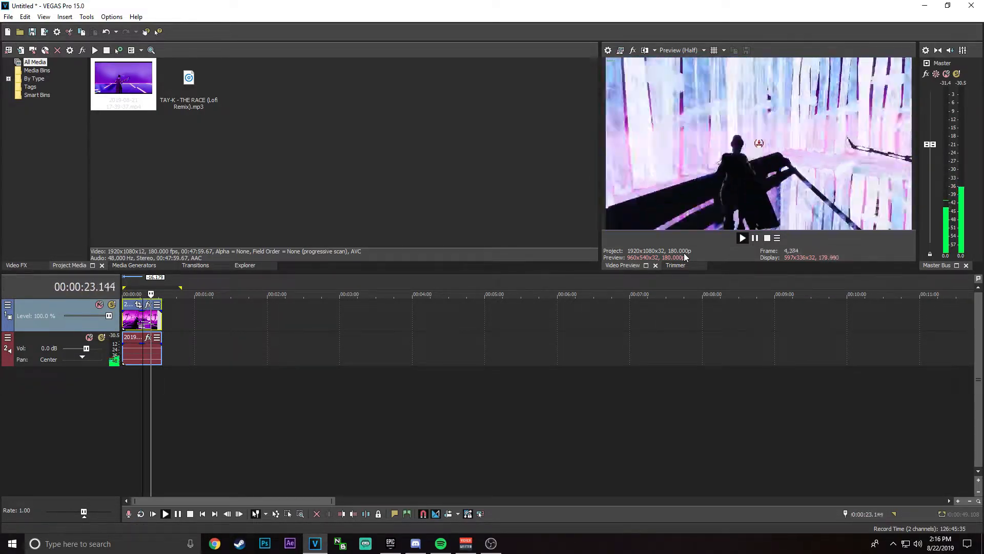
pyautogui.click(757, 239)
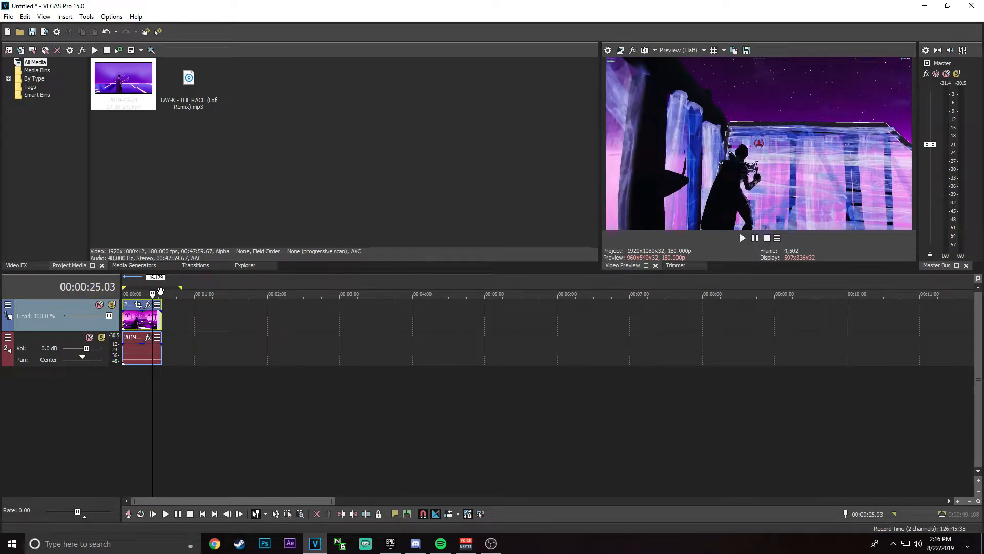
pyautogui.press('space')
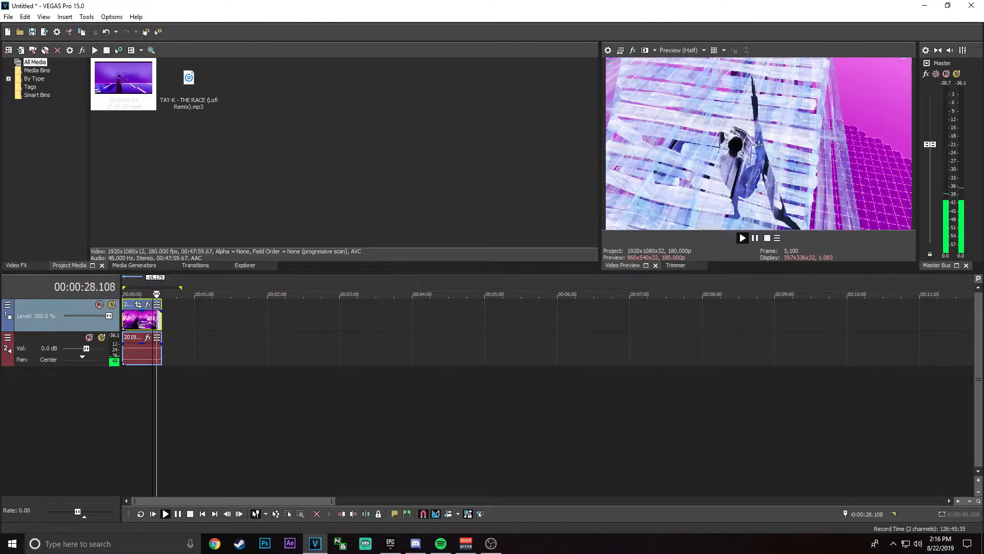
pyautogui.moveTo(157, 294); pyautogui.dragTo(159, 293)
pyautogui.press('space')
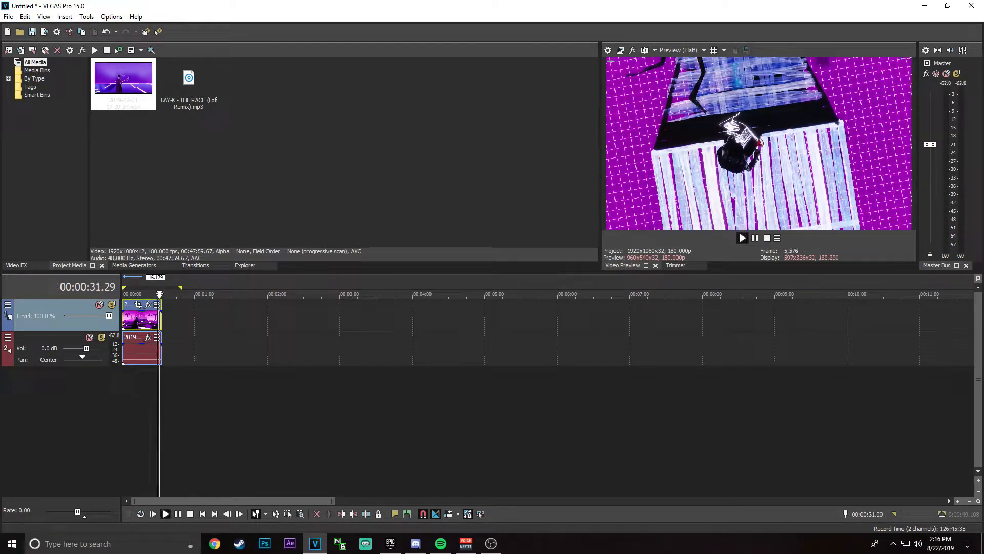
pyautogui.press('space')
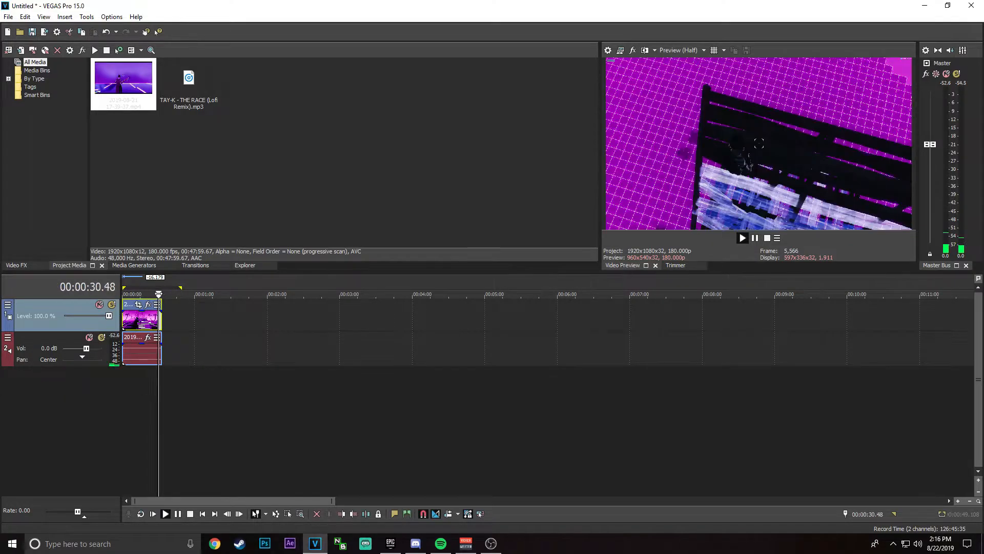
pyautogui.click(124, 286)
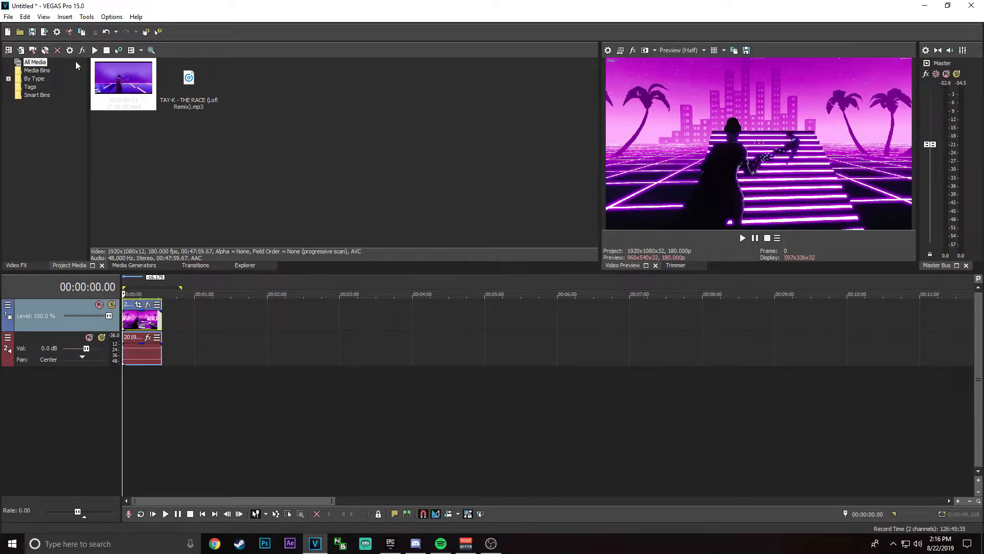
# Step: Add the TAY-K - THE RACE (Lofi Remix) audio on a new track at the timeline start and trim its end at 00:00:32.109
pyautogui.click(186, 88)
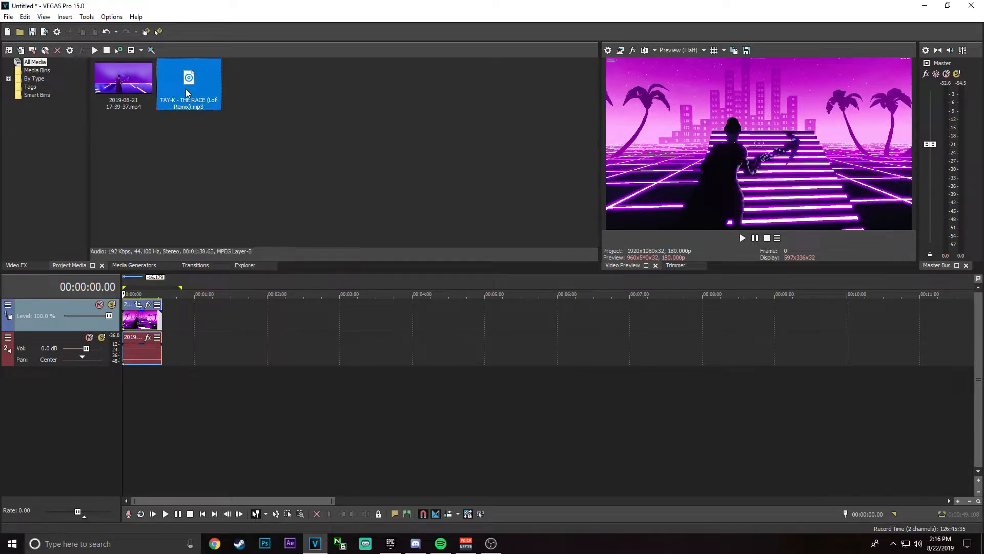
pyautogui.moveTo(186, 88); pyautogui.dragTo(116, 418)
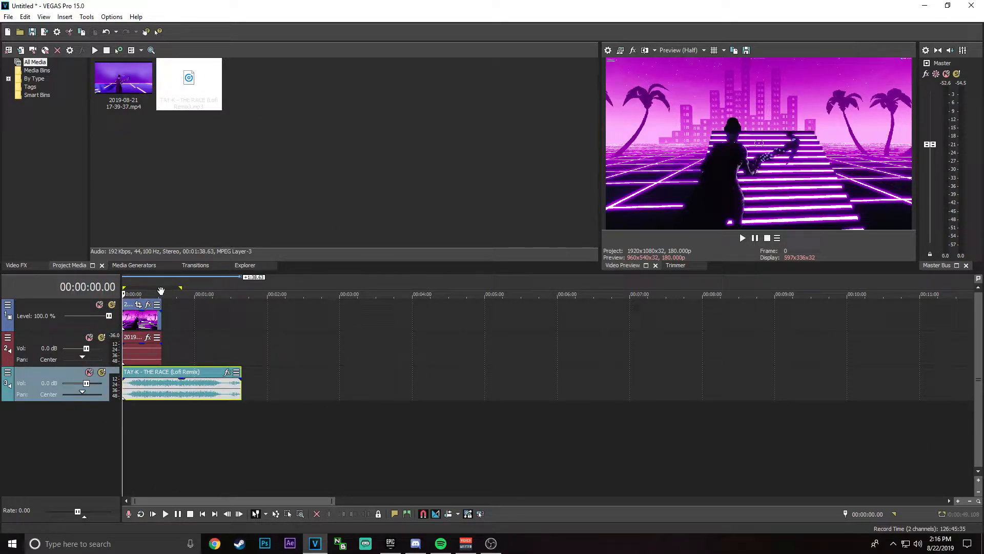
pyautogui.click(162, 284)
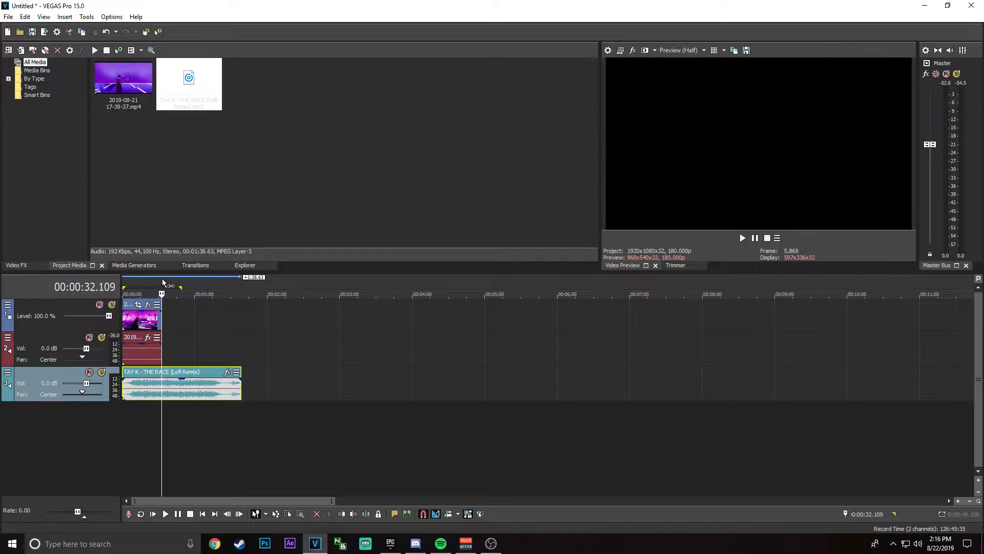
pyautogui.rightClick(187, 388)
pyautogui.click(241, 213)
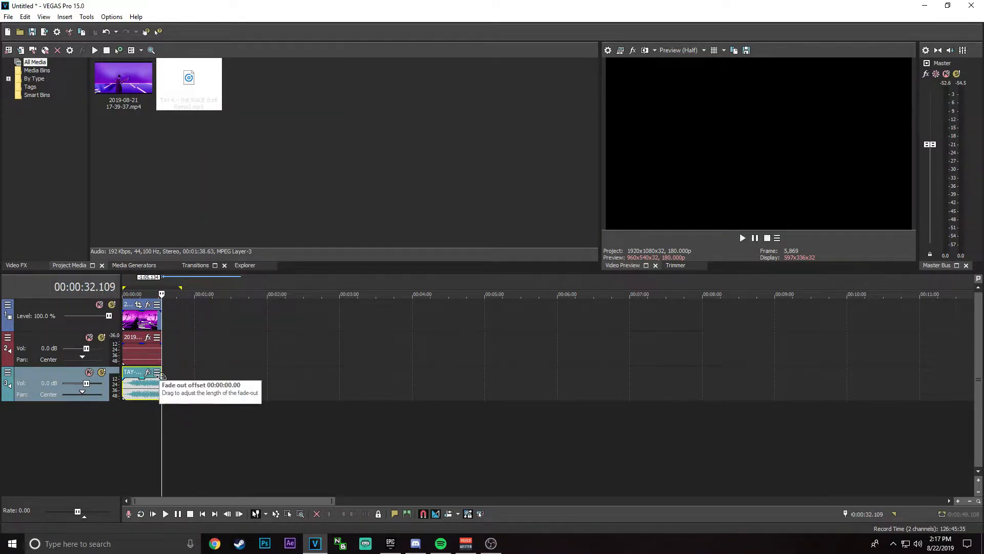
# Step: Add a fade-out at the end of the lofi remix audio and a fade-in at the start of the gameplay video
pyautogui.moveTo(159, 373); pyautogui.dragTo(149, 373)
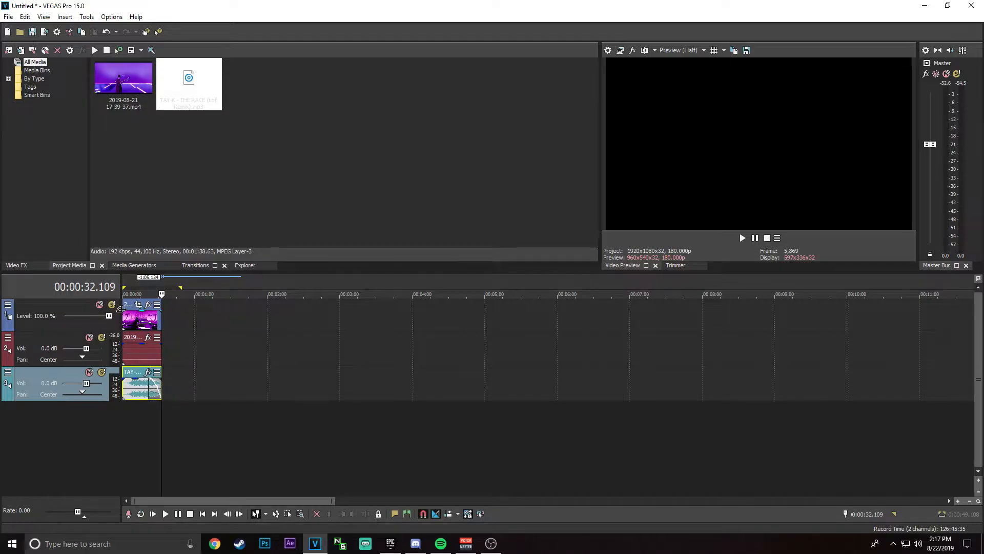
pyautogui.moveTo(122, 307); pyautogui.dragTo(127, 310)
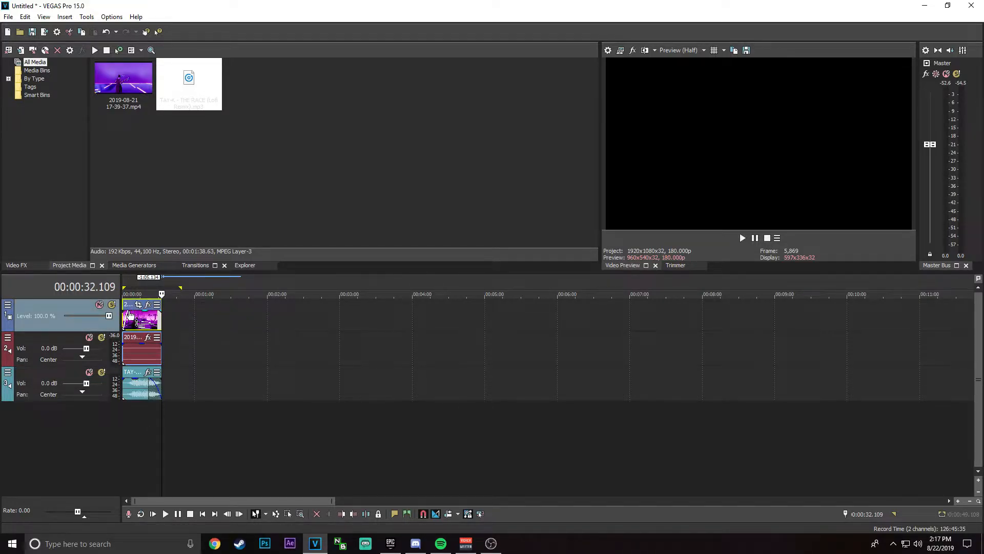
# Step: Play the edit from the timeline's beginning to near its end to review the footage, music and fades
pyautogui.click(123, 281)
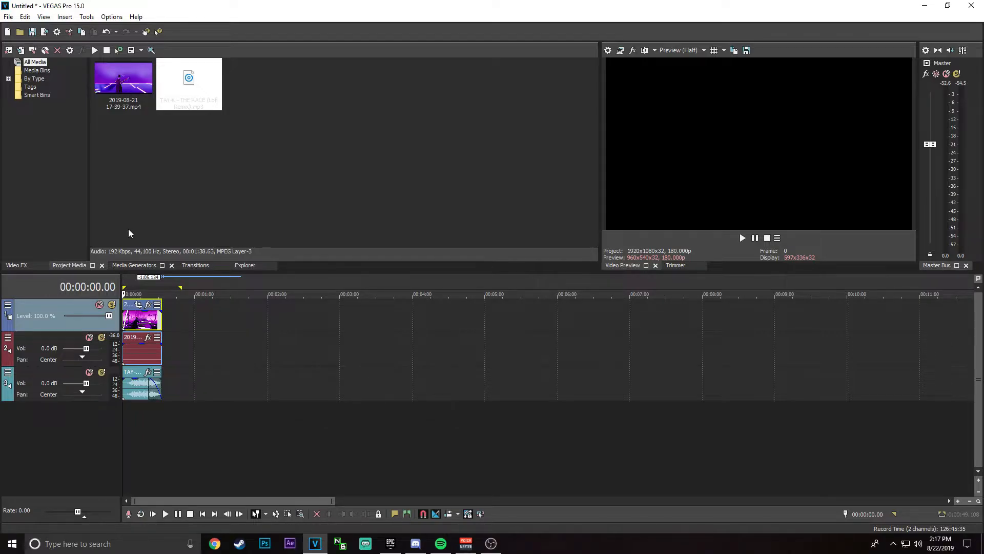
pyautogui.press('space')
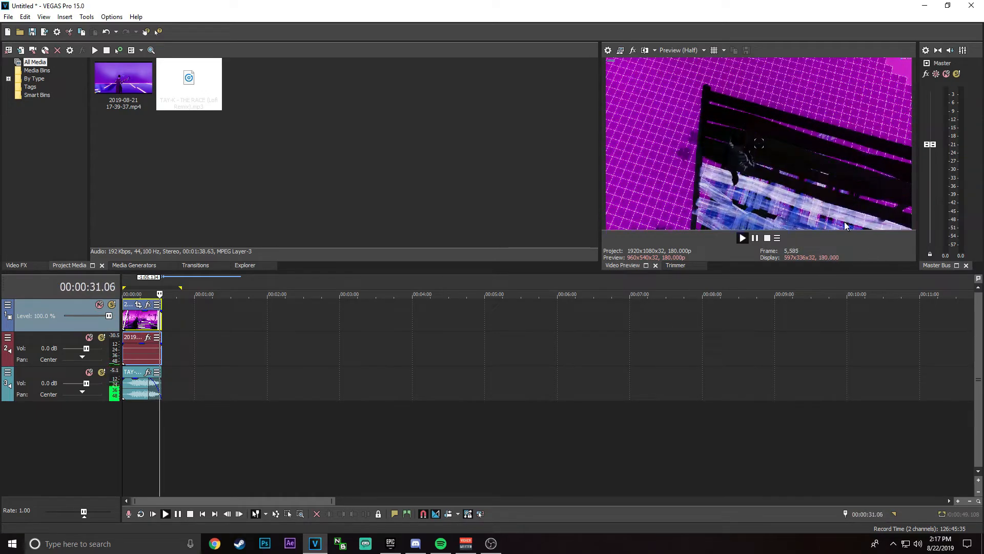
pyautogui.click(756, 239)
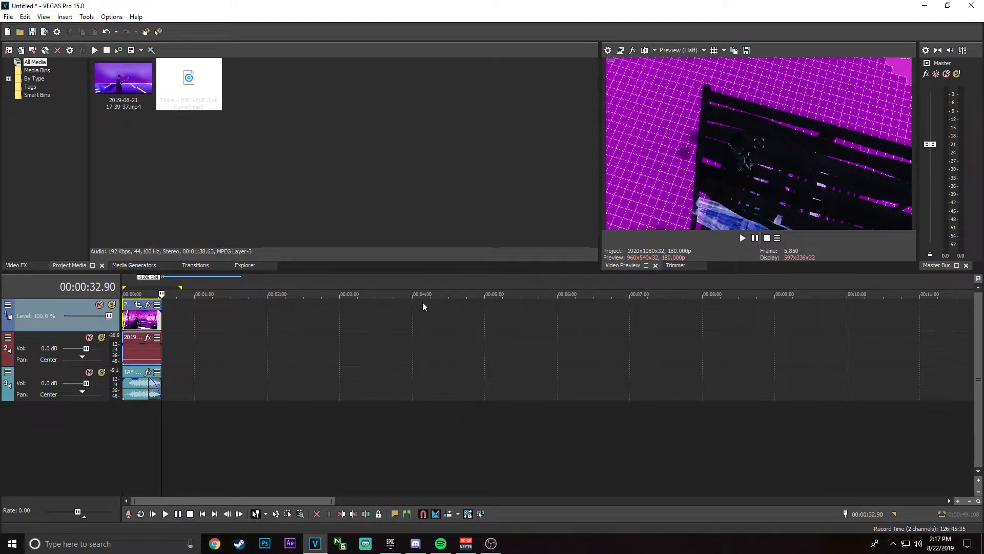
# Step: Undo the stray edit at the gameplay video's end, then adjust its fade-in and add a short fade-out at its end
pyautogui.moveTo(159, 308); pyautogui.dragTo(163, 309)
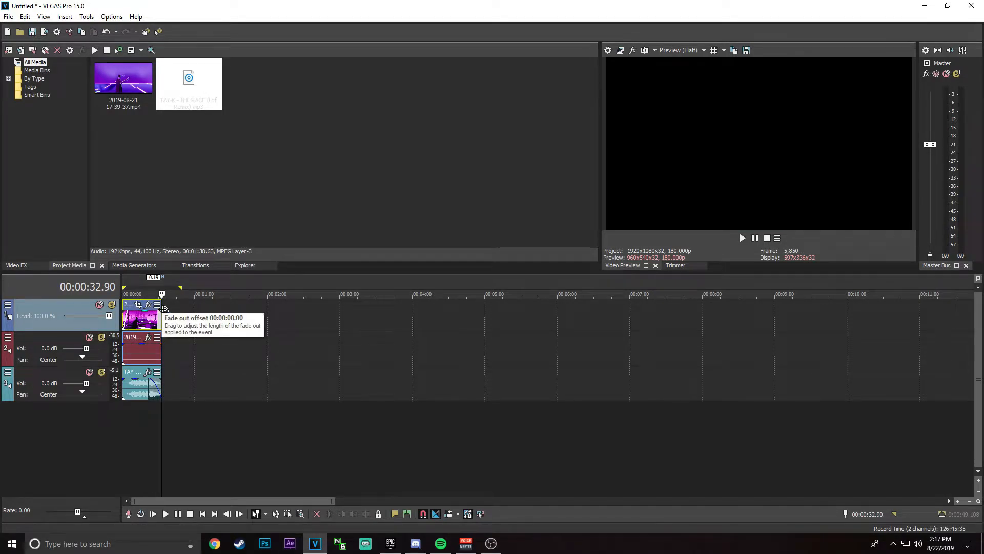
pyautogui.hotkey('ctrl', 'z')
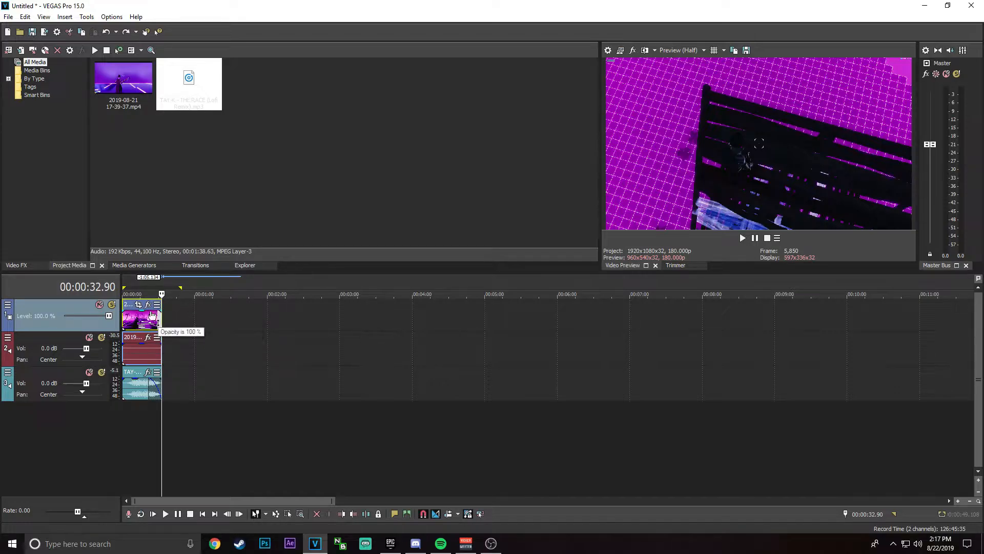
pyautogui.moveTo(123, 309)
pyautogui.mouseDown()
pyautogui.moveTo(130, 314)
pyautogui.moveTo(124, 308)
pyautogui.mouseUp()
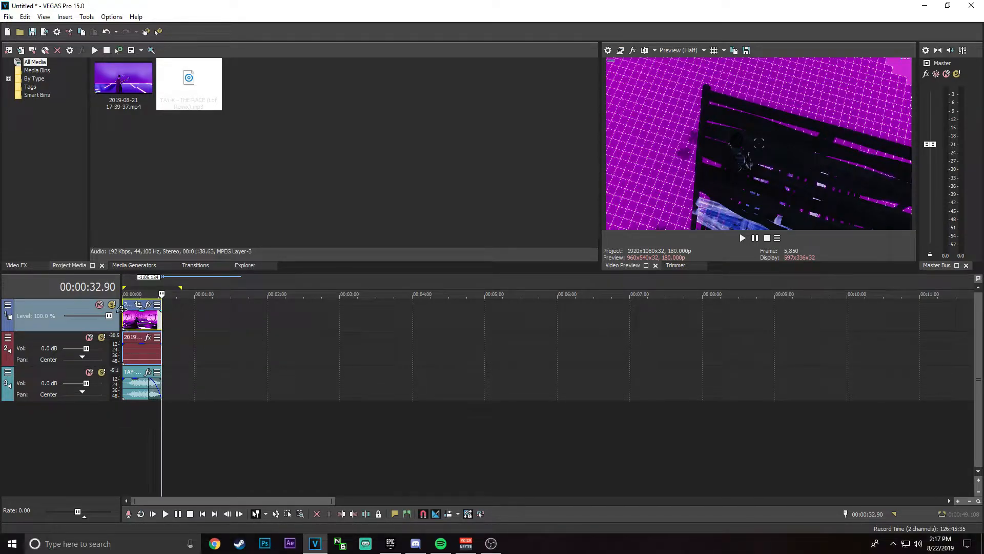
pyautogui.moveTo(162, 309); pyautogui.dragTo(157, 311)
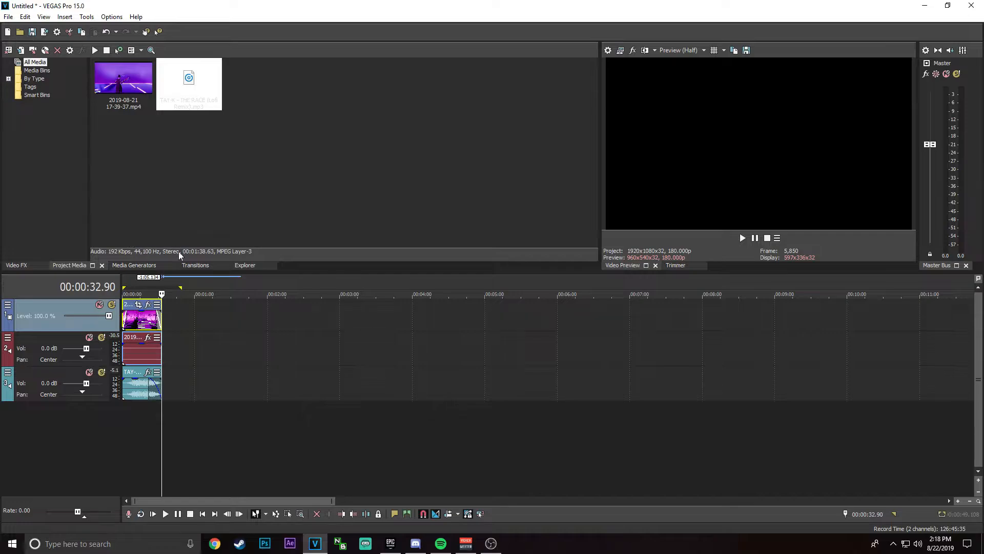
# Step: Move the playhead to 00:00:03.147 and apply the S_Shake effect with the fortnite s shake preset to the gameplay video event
pyautogui.click(124, 280)
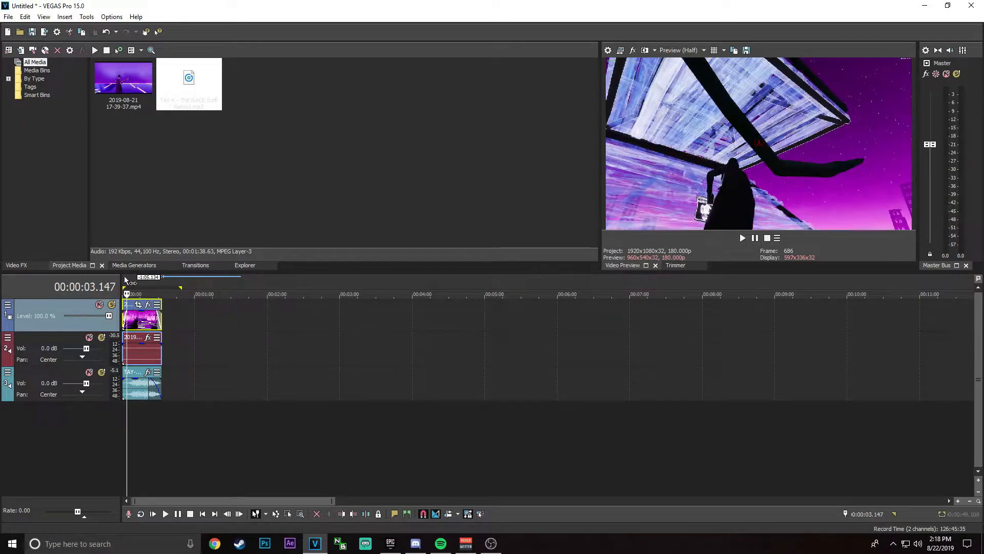
pyautogui.click(17, 265)
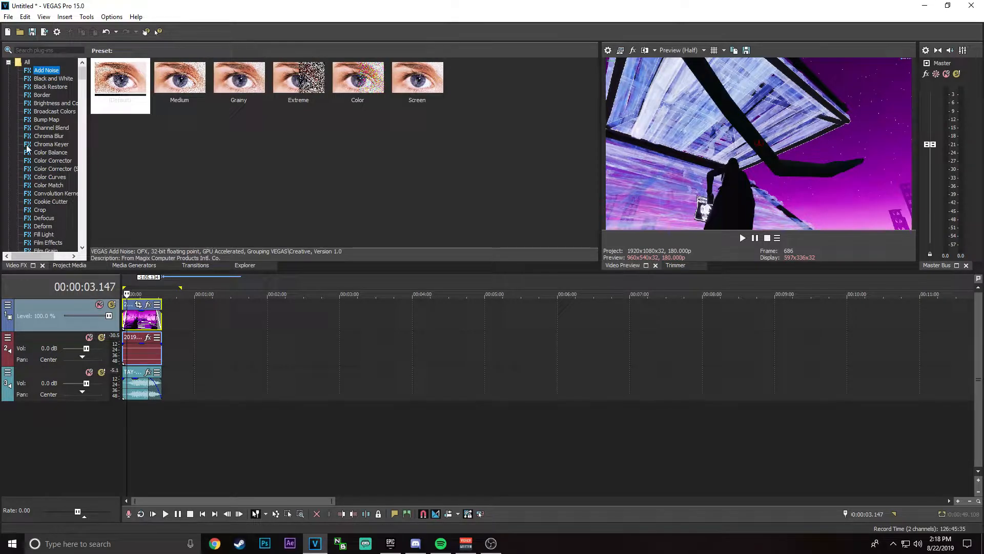
pyautogui.moveTo(83, 77); pyautogui.dragTo(89, 174)
pyautogui.scroll(-6, 66, 137)
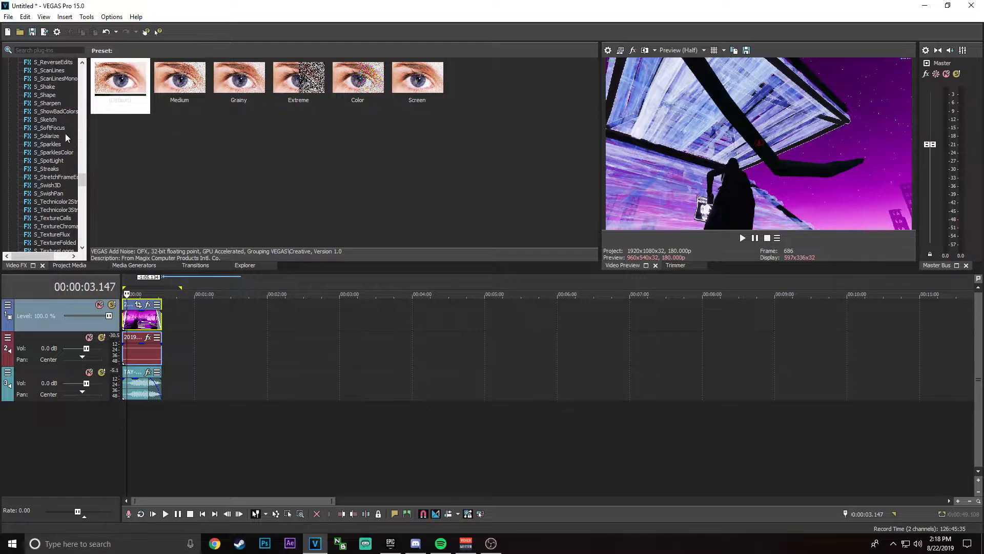
pyautogui.click(47, 87)
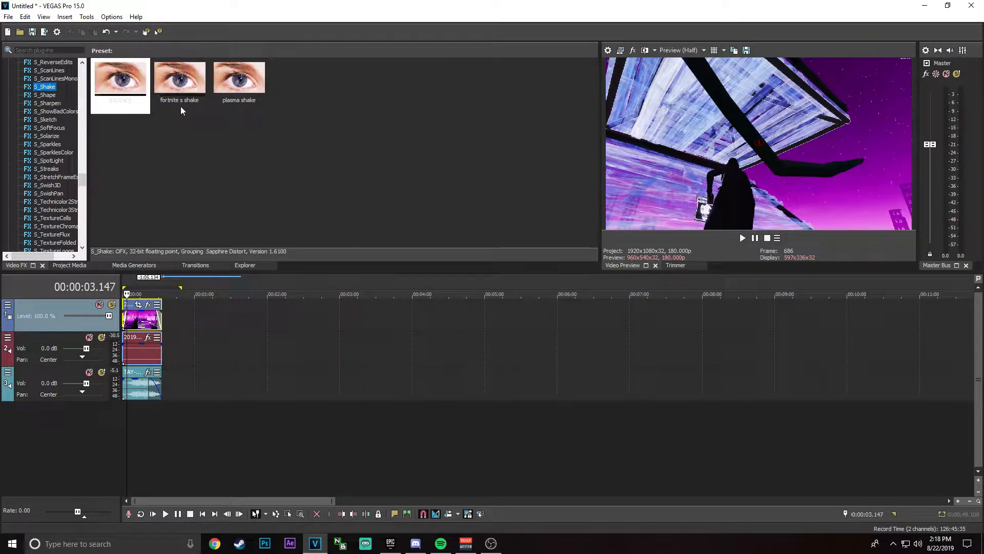
pyautogui.click(184, 89)
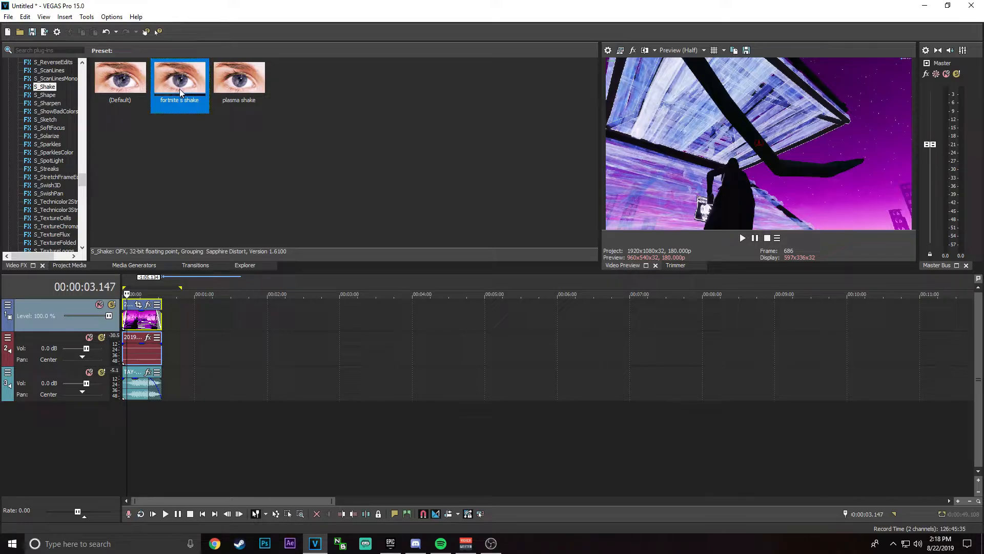
pyautogui.moveTo(179, 250); pyautogui.dragTo(150, 314)
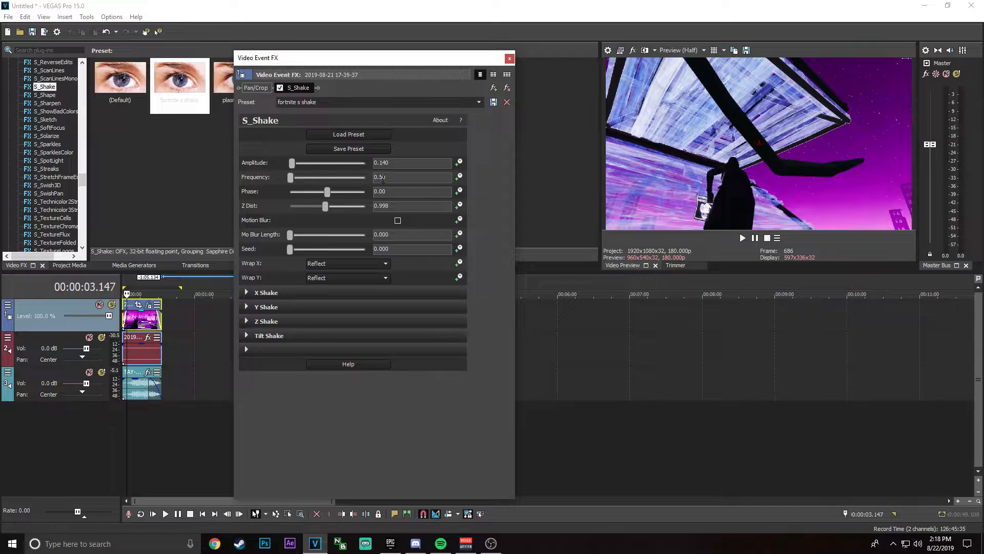
# Step: Set the S_Shake frequency to 0.70 and close the effect settings
pyautogui.press('BackSpace')
pyautogui.write('7')
pyautogui.press('Return')
pyautogui.press('BackSpace')
pyautogui.write('5')
pyautogui.click(493, 103)
pyautogui.hotkey('ctrl', 'z')
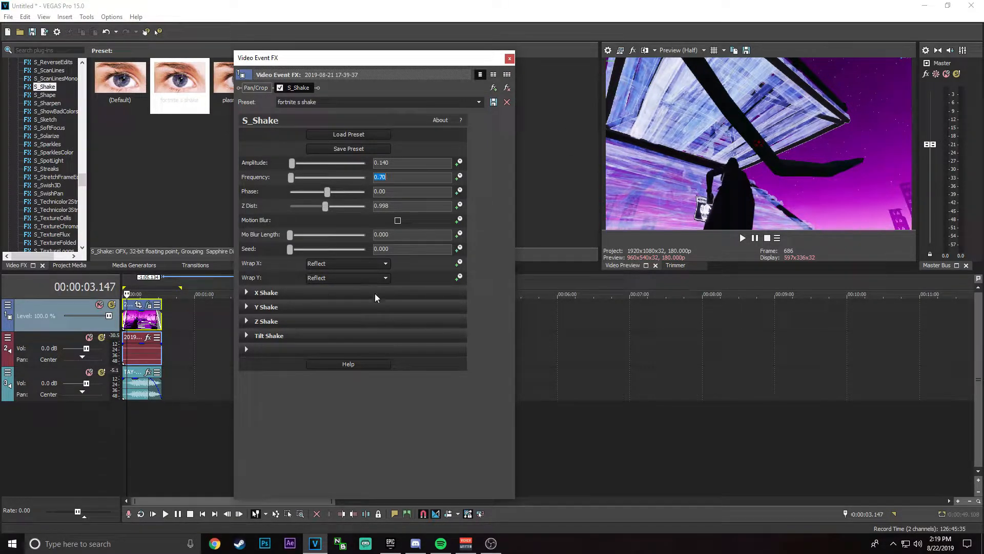
pyautogui.click(510, 58)
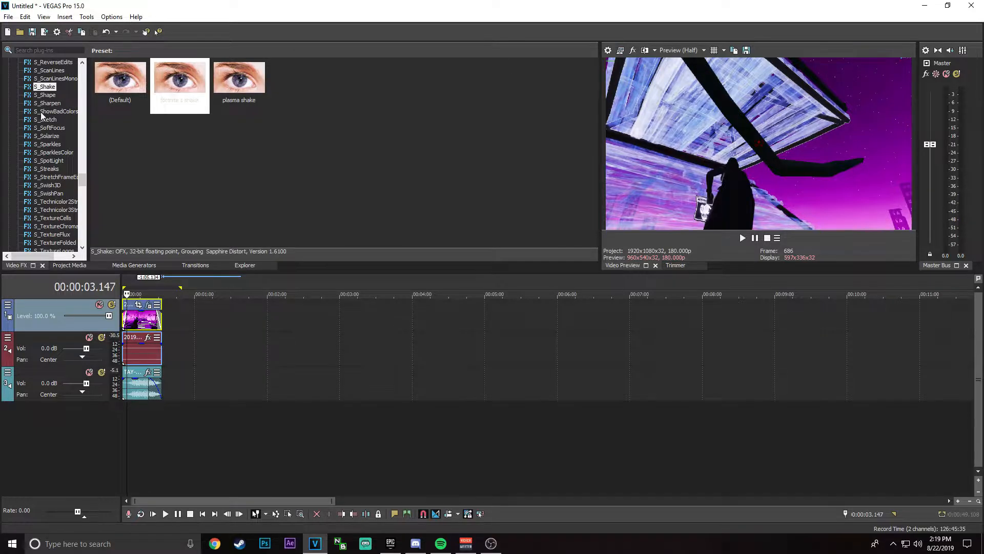
# Step: Apply the S_Glint effect with the plasma glint preset to the gameplay video event and close its settings
pyautogui.scroll(6, 41, 112)
pyautogui.scroll(15, 44, 110)
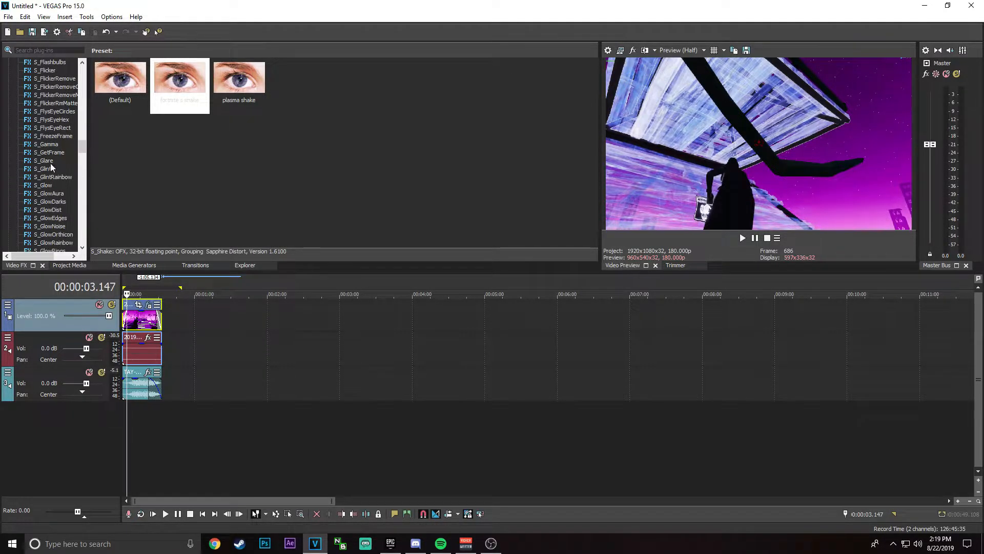
pyautogui.click(46, 169)
pyautogui.moveTo(158, 105); pyautogui.dragTo(143, 322)
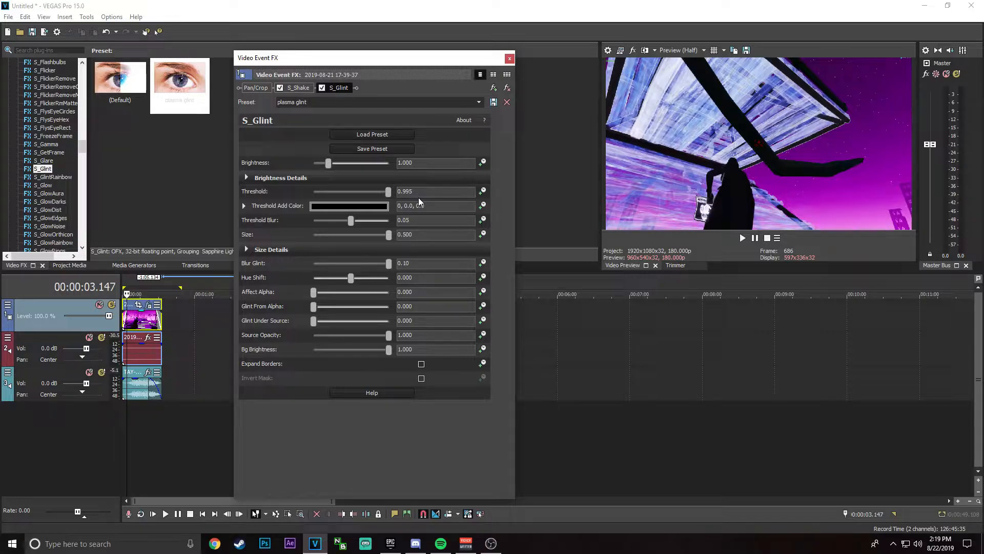
pyautogui.click(418, 192)
pyautogui.click(510, 59)
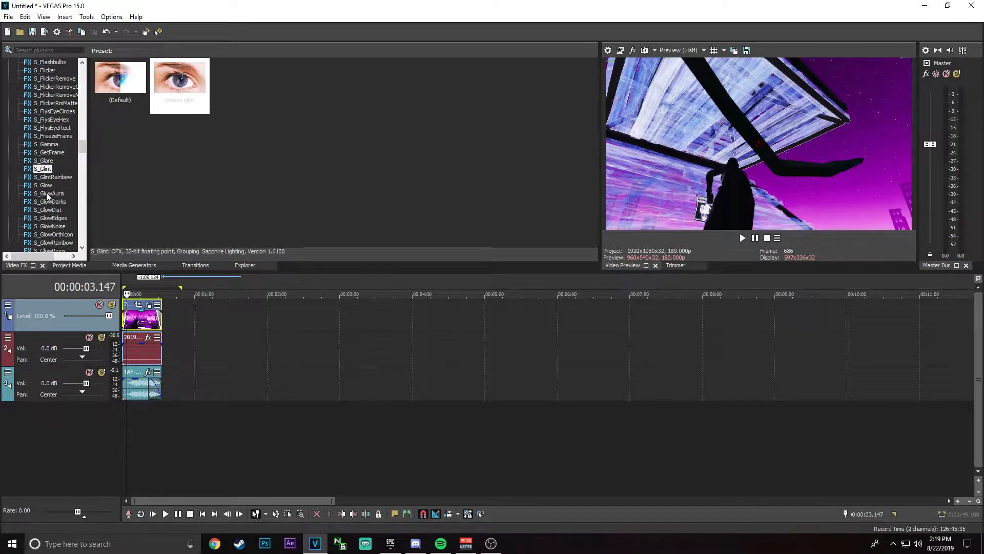
# Step: Apply the default Magic Bullet Looks effect to the gameplay video event and open its look editor
pyautogui.scroll(20, 46, 193)
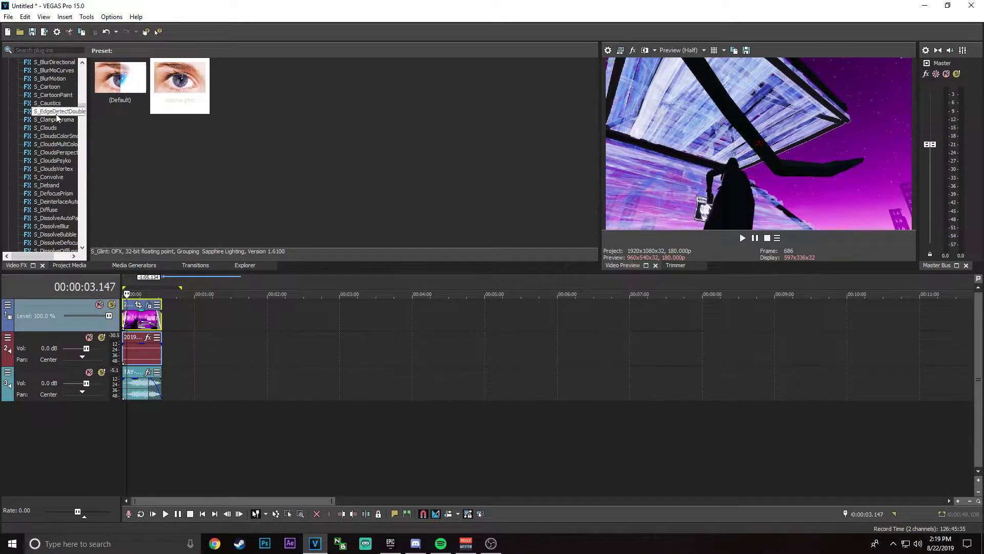
pyautogui.scroll(5, 84, 105)
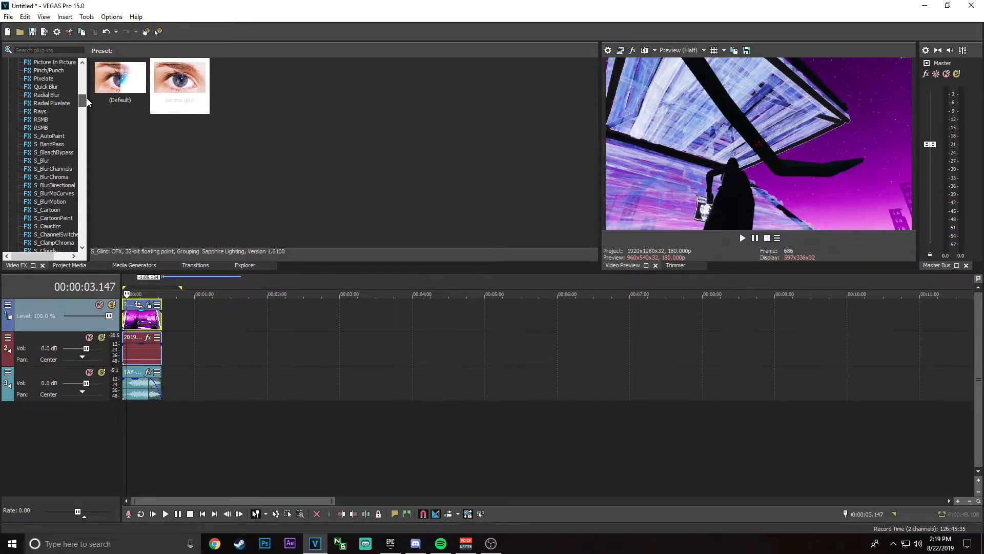
pyautogui.scroll(5, 87, 100)
pyautogui.click(57, 128)
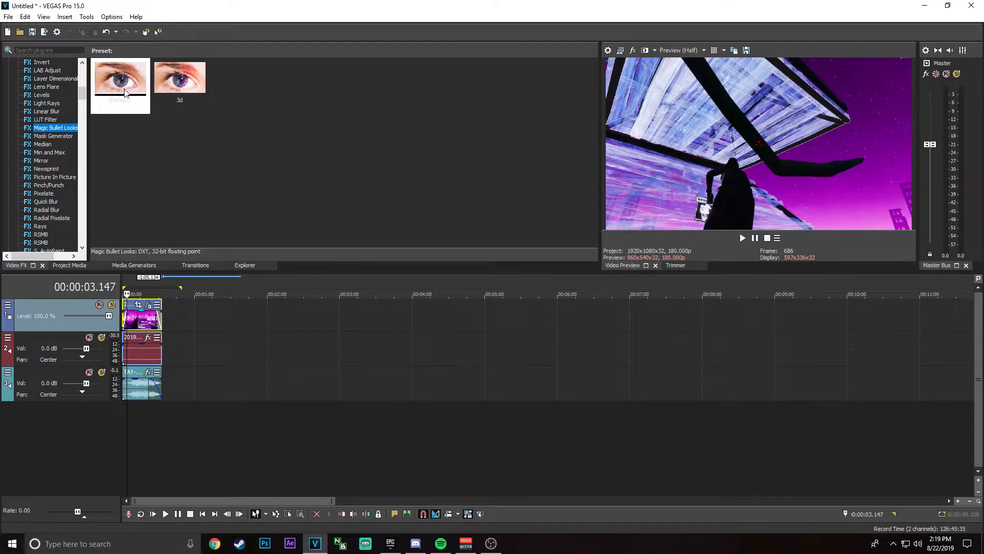
pyautogui.moveTo(128, 91); pyautogui.dragTo(144, 323)
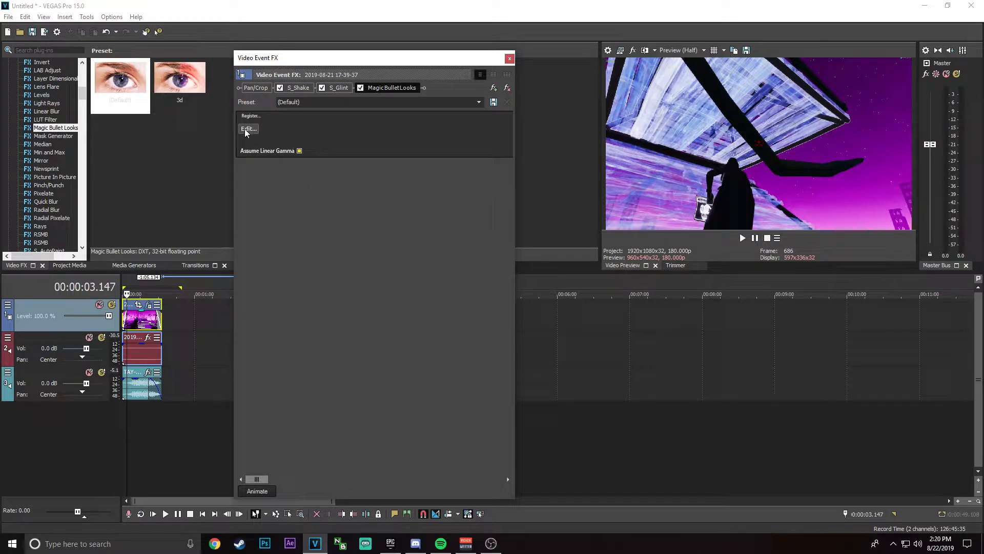
pyautogui.click(248, 129)
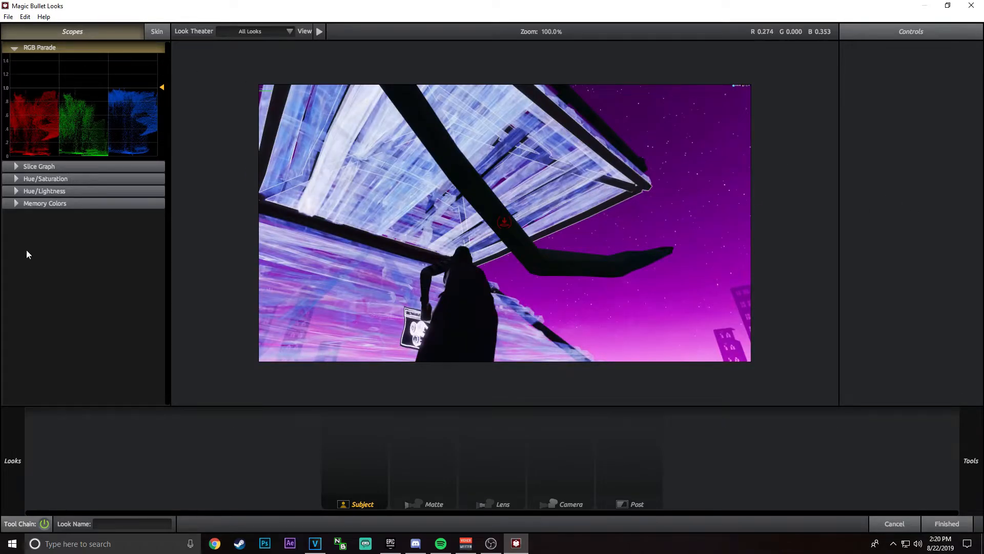
# Step: Expand the r1cks cc pack of looks and try the Am I lit yet look on the gameplay frame
pyautogui.moveTo(9, 461)
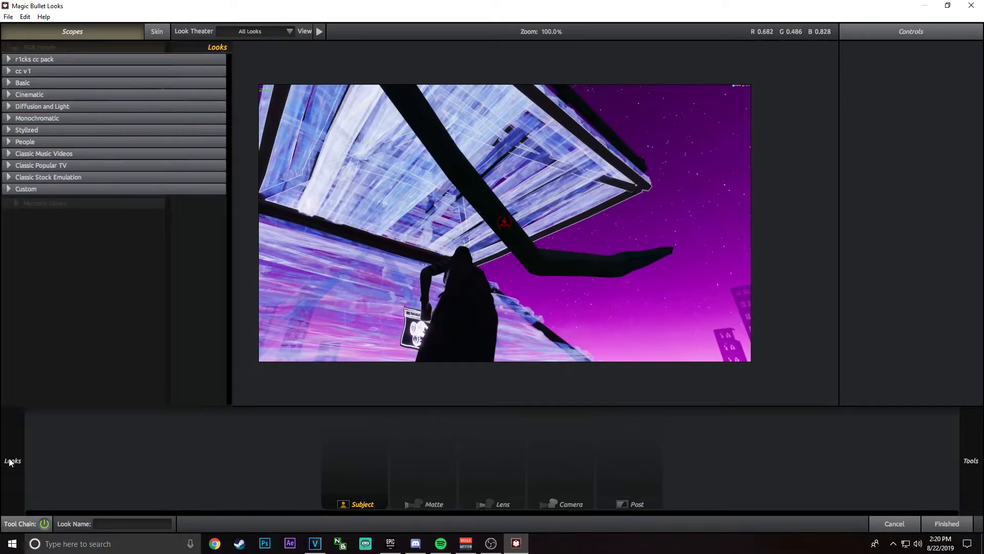
pyautogui.click(9, 61)
pyautogui.scroll(-2, 100, 176)
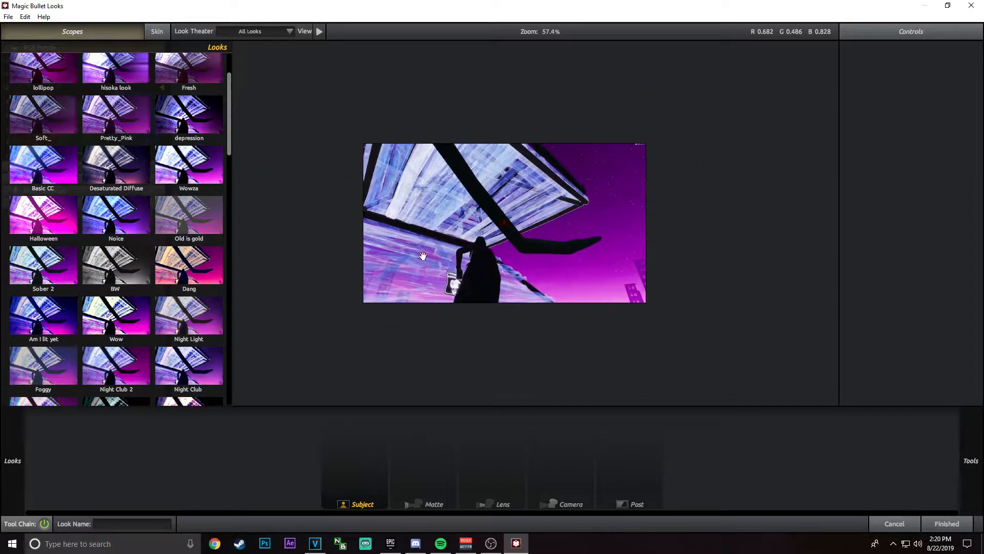
pyautogui.moveTo(10, 464)
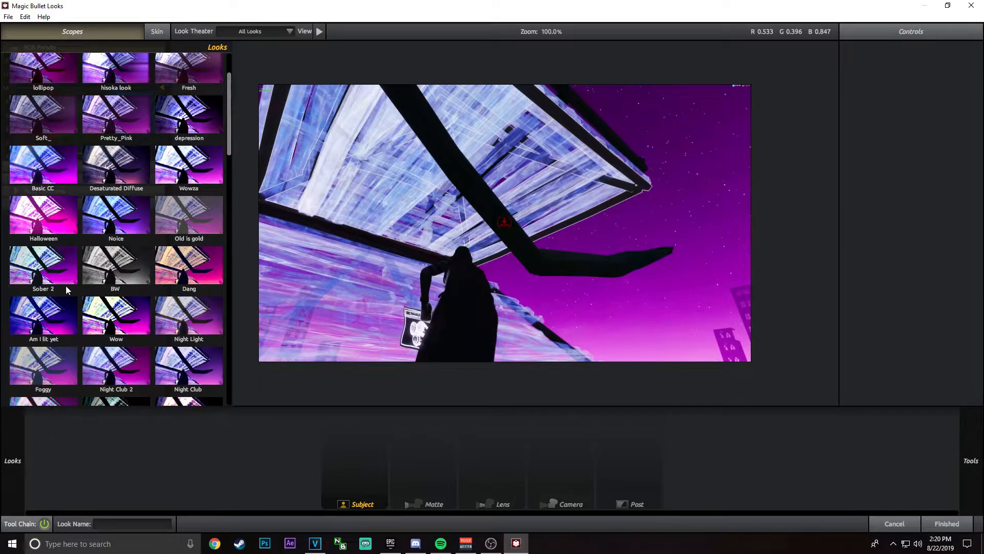
pyautogui.click(53, 314)
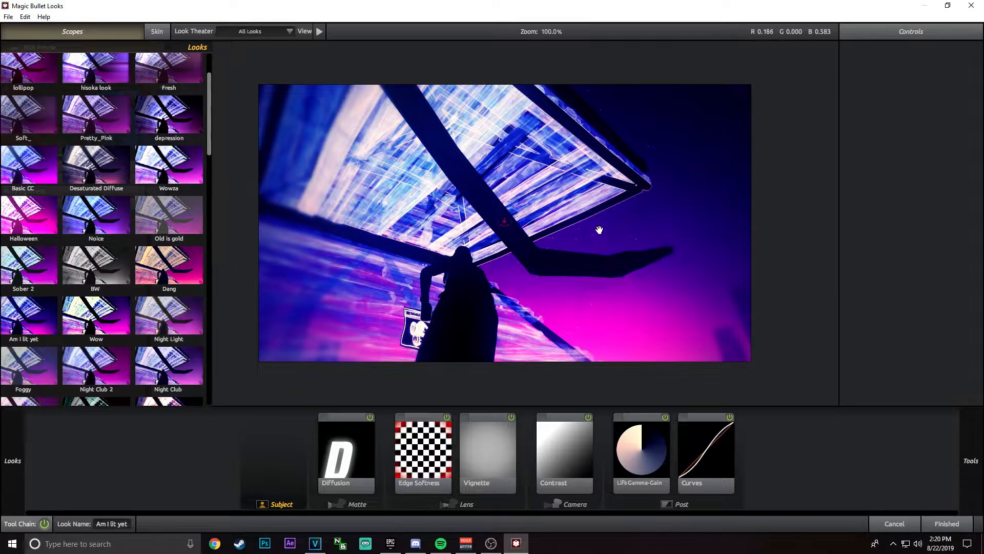
# Step: Try the Pink Diffusion and Sunny Day looks on the gameplay frame
pyautogui.moveTo(33, 435)
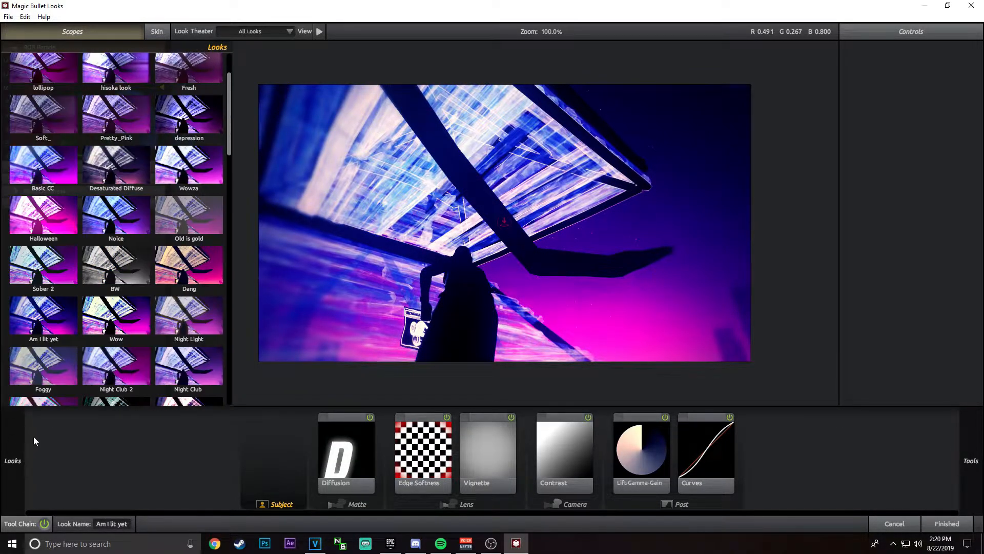
pyautogui.scroll(-3, 96, 326)
pyautogui.click(198, 313)
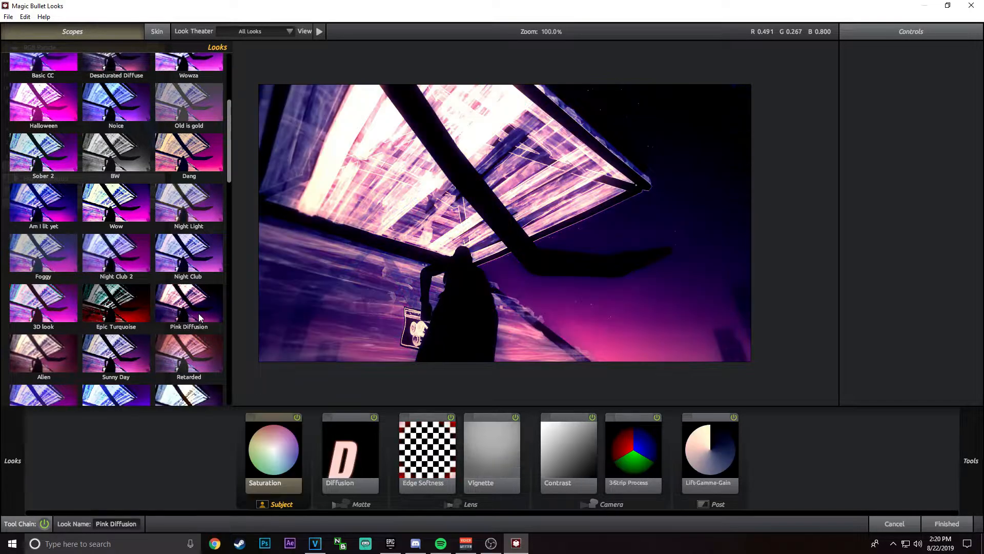
pyautogui.click(195, 354)
pyautogui.click(135, 353)
pyautogui.scroll(-1, 132, 352)
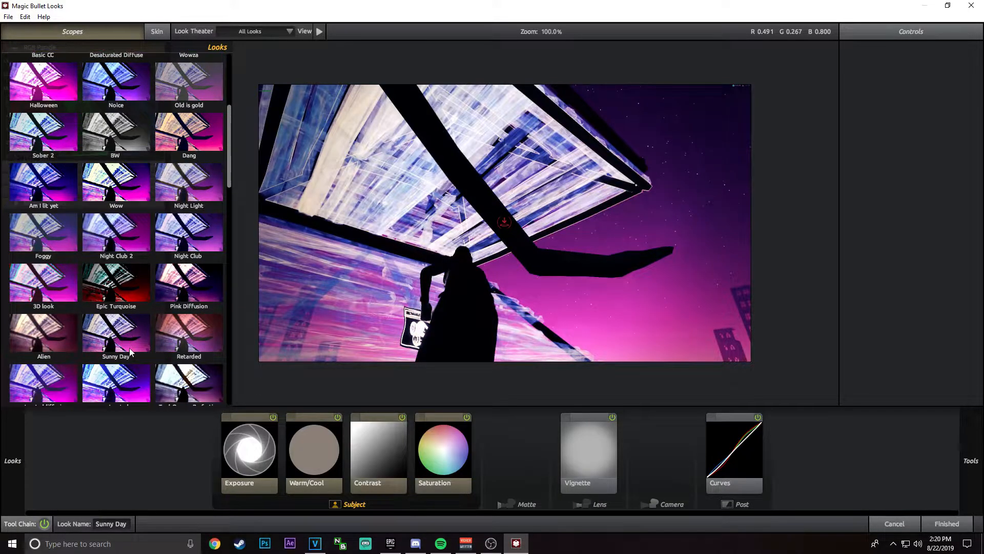
# Step: Compare further looks in the r1cks cc pack and apply the saturated look to the gameplay frame
pyautogui.click(120, 379)
pyautogui.click(69, 382)
pyautogui.click(93, 379)
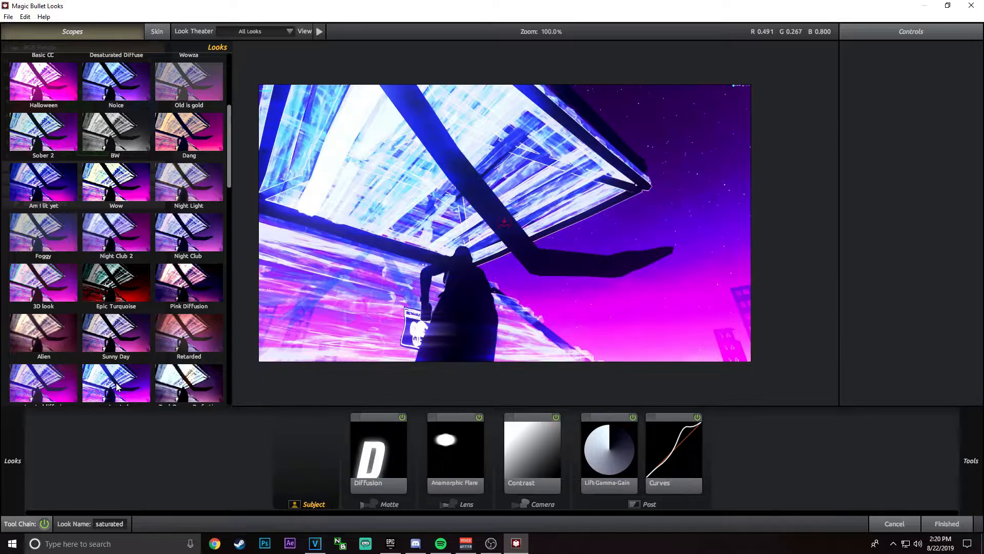
pyautogui.scroll(-1, 97, 380)
pyautogui.scroll(-2, 96, 379)
pyautogui.click(97, 364)
pyautogui.click(120, 313)
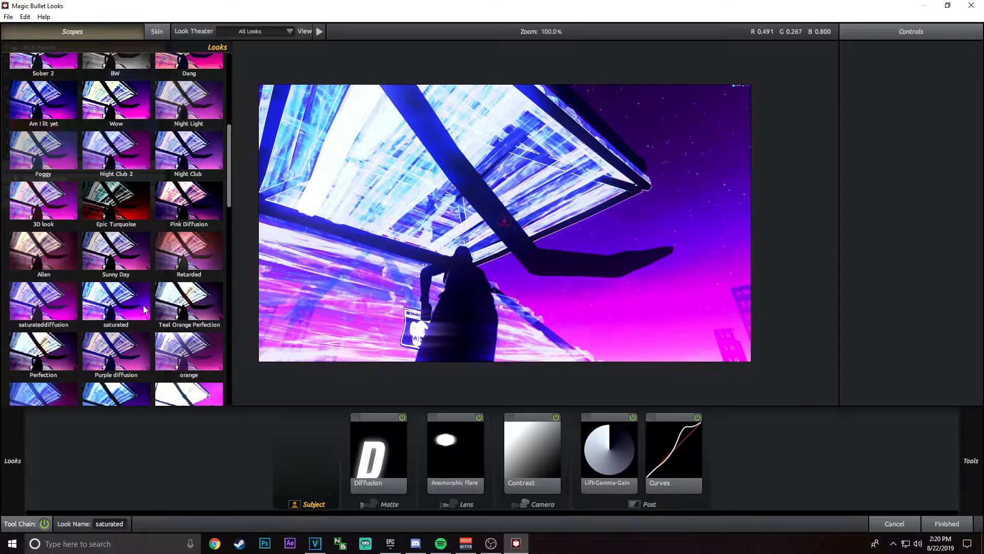
pyautogui.click(164, 316)
pyautogui.click(118, 308)
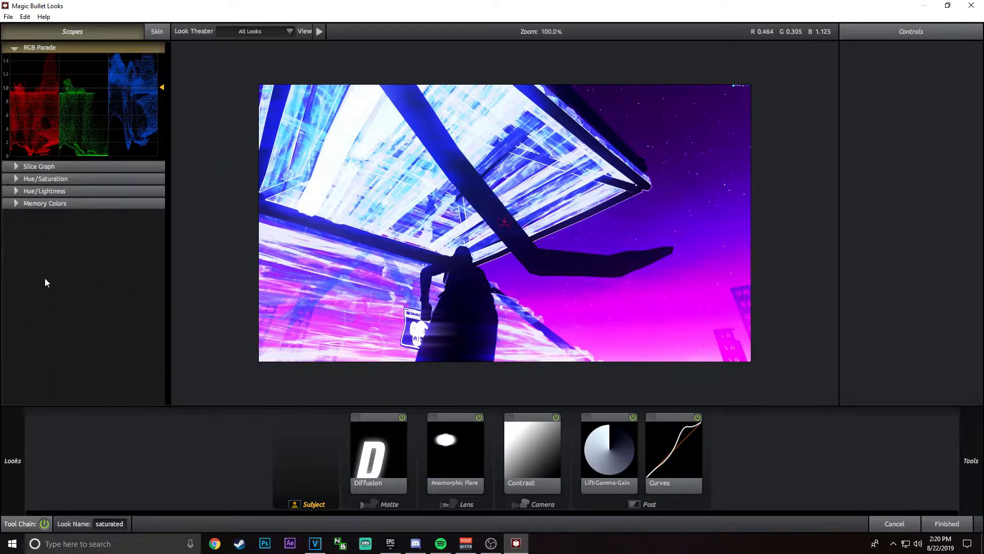
# Step: Browse further down the look presets and try the retro look on the gameplay frame
pyautogui.moveTo(17, 472)
pyautogui.scroll(5, 103, 336)
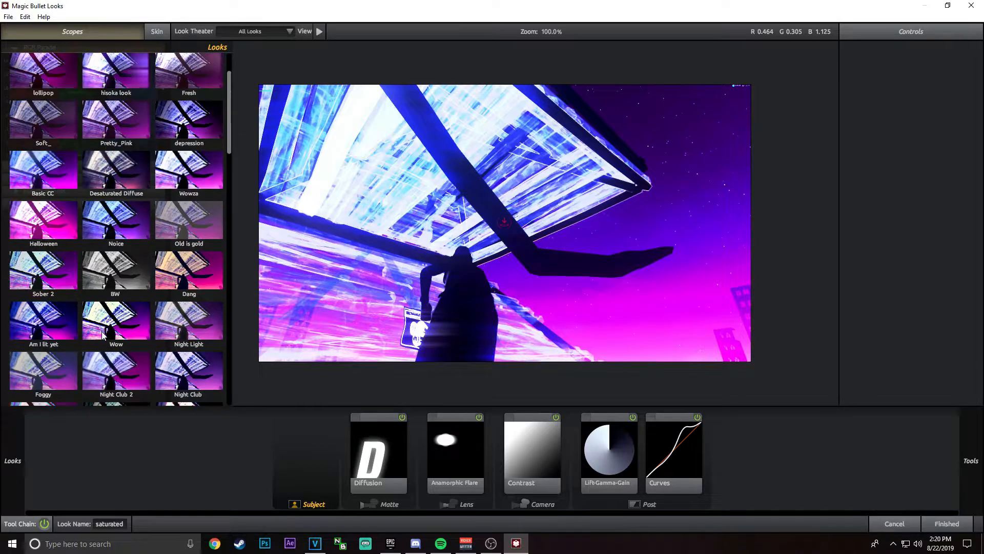
pyautogui.scroll(-5, 102, 336)
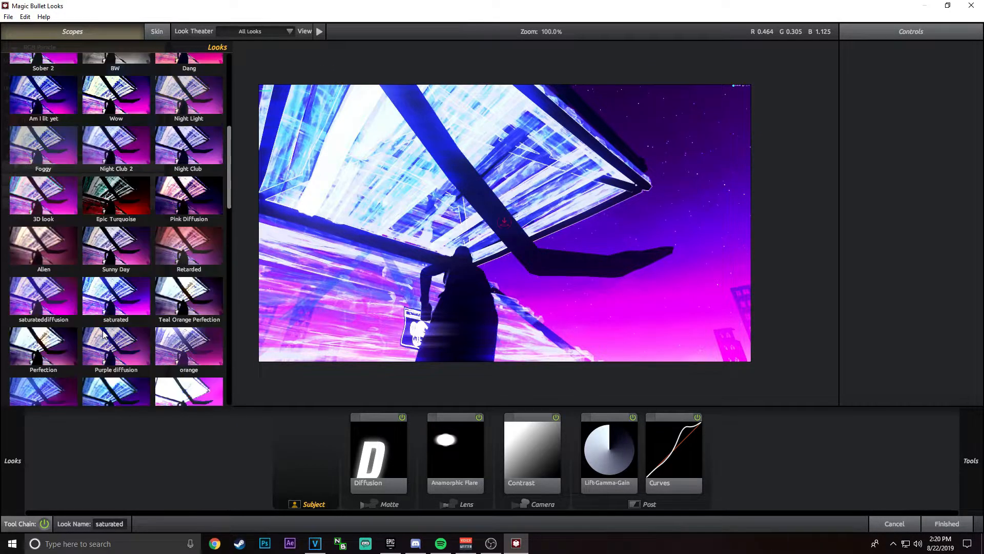
pyautogui.scroll(-3, 103, 334)
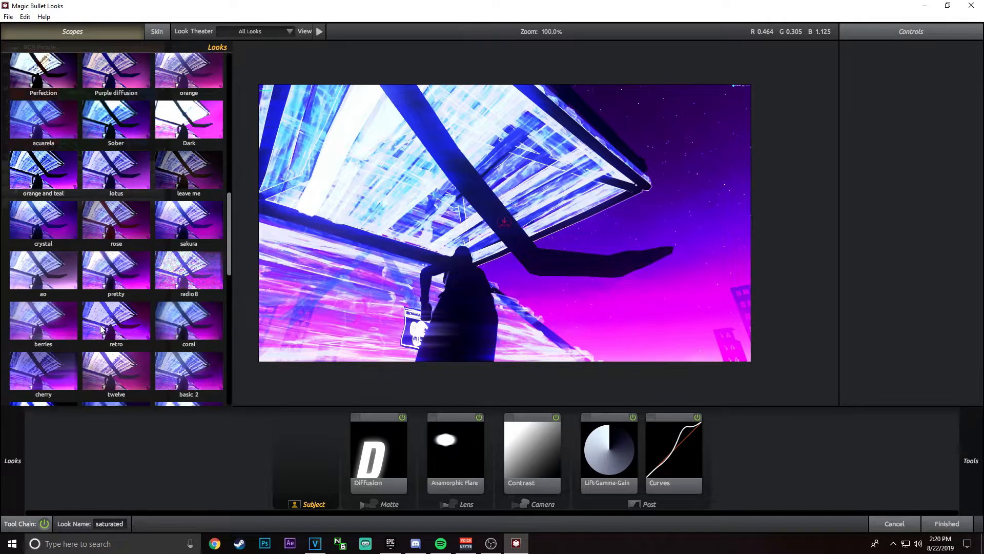
pyautogui.click(102, 235)
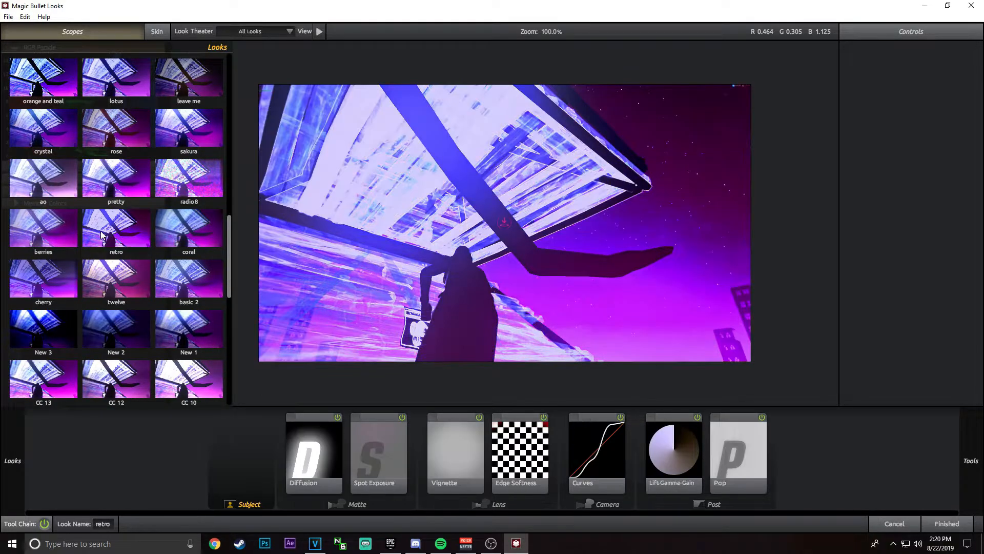
# Step: Browse the remaining looks and try the 3D look on the gameplay frame
pyautogui.scroll(-2, 100, 235)
pyautogui.scroll(-4, 98, 237)
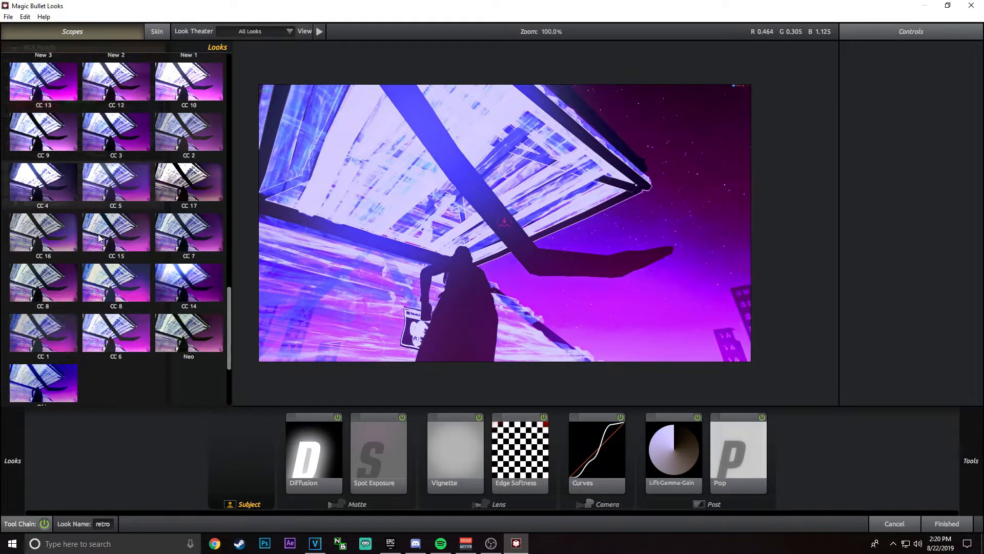
pyautogui.scroll(4, 99, 237)
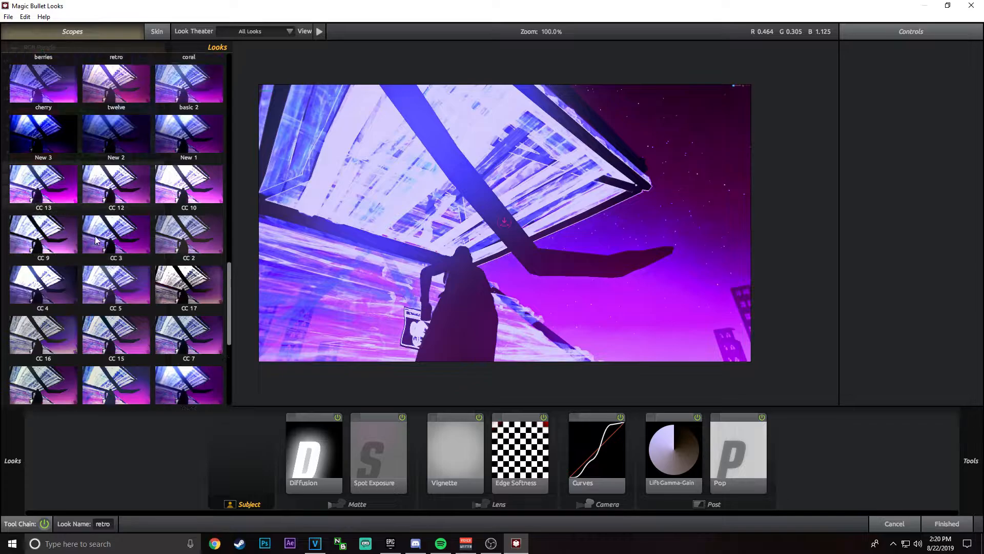
pyautogui.scroll(3, 88, 246)
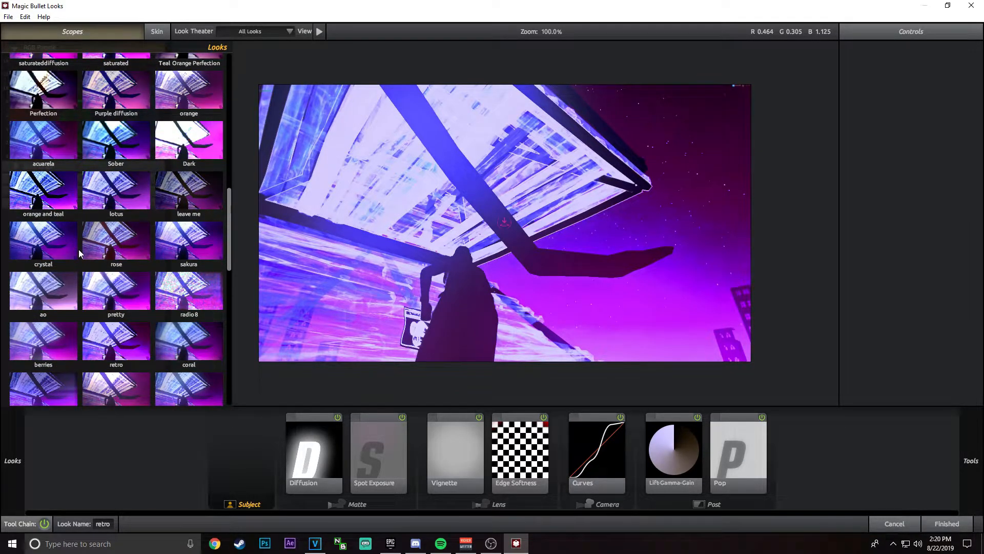
pyautogui.scroll(2, 79, 251)
pyautogui.scroll(3, 116, 230)
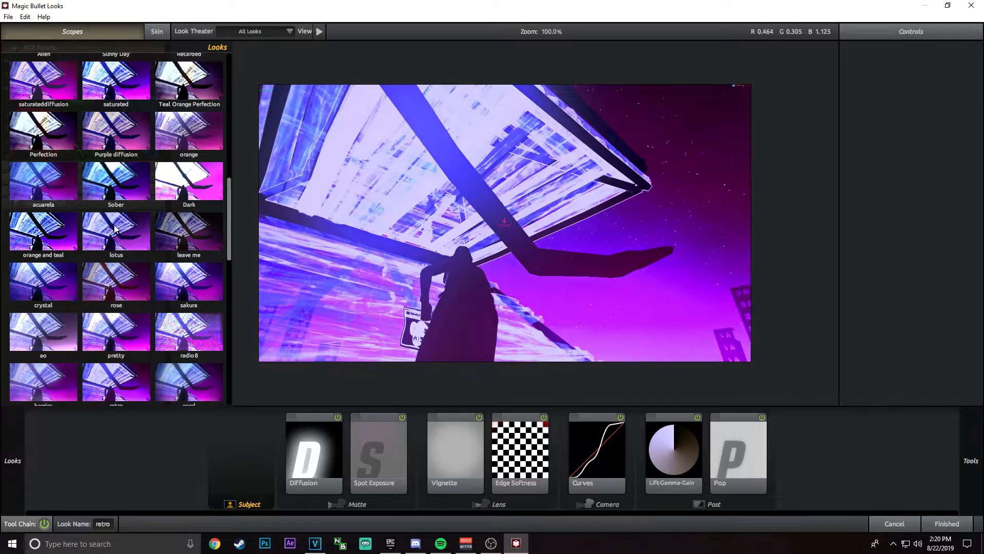
pyautogui.scroll(1, 123, 226)
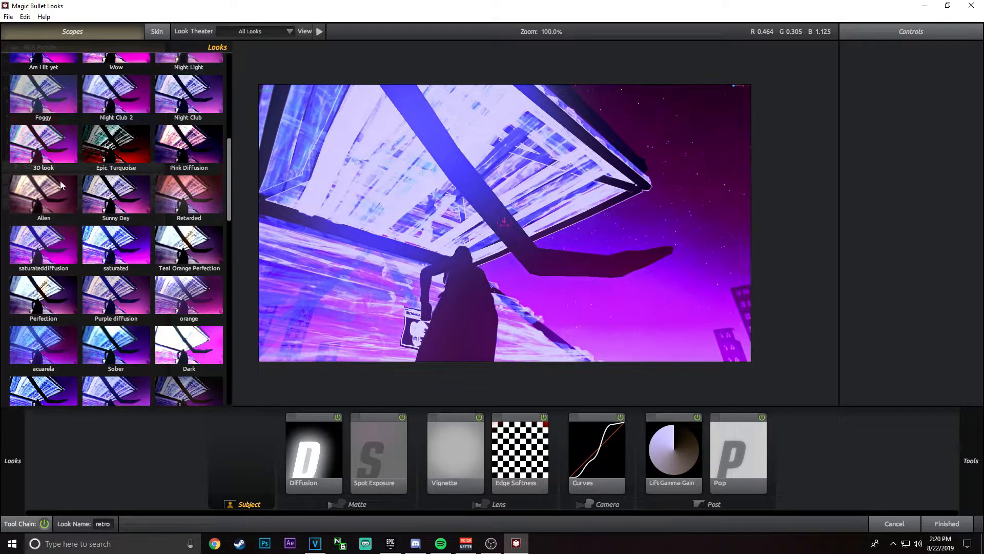
pyautogui.click(65, 152)
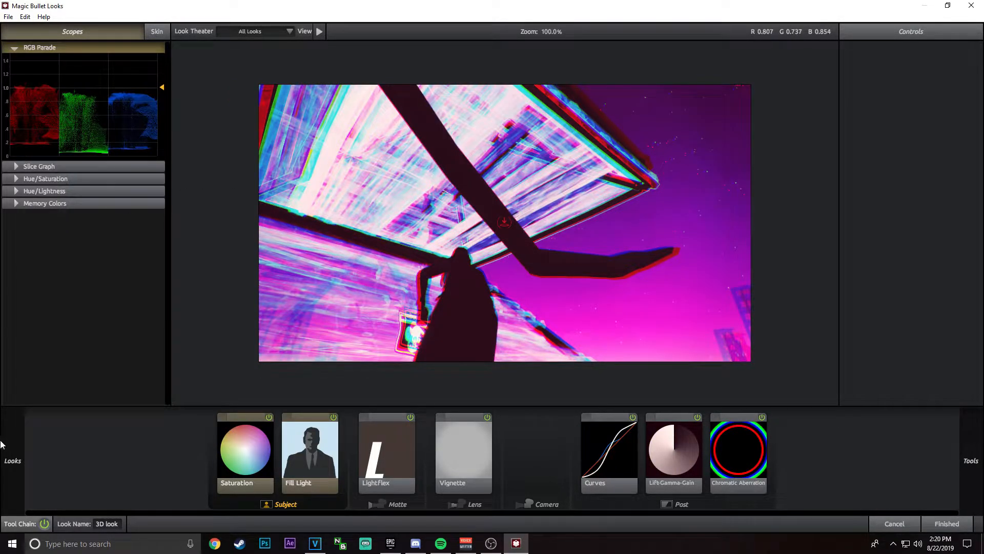
# Step: Compare the saturated, Epic Turquoise and Sunny Day looks on the gameplay frame
pyautogui.moveTo(15, 431)
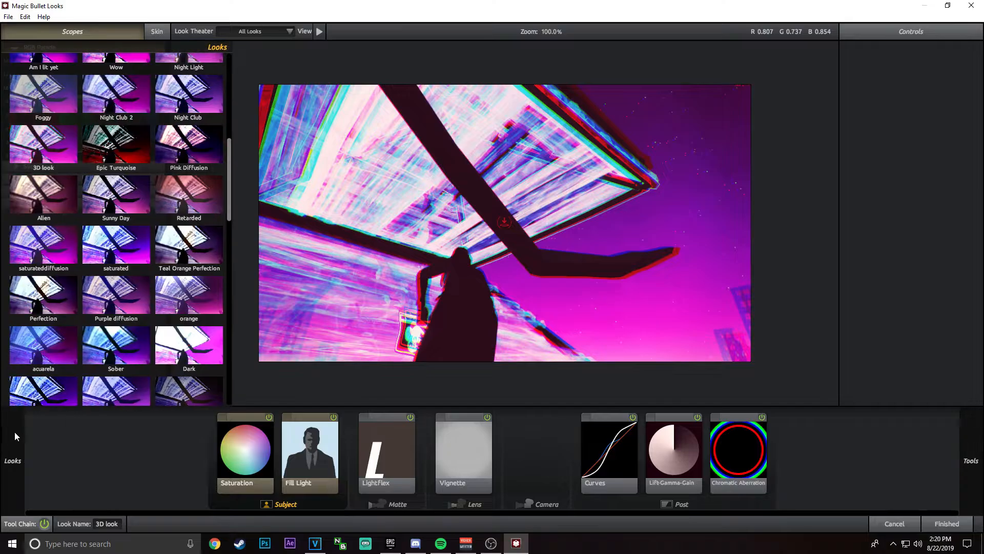
pyautogui.click(134, 254)
pyautogui.click(122, 159)
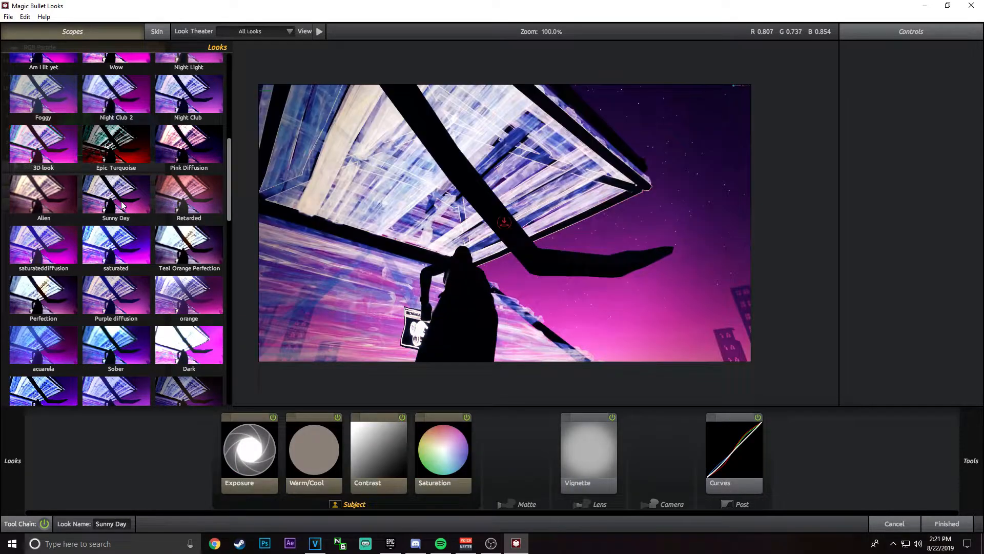
pyautogui.click(122, 205)
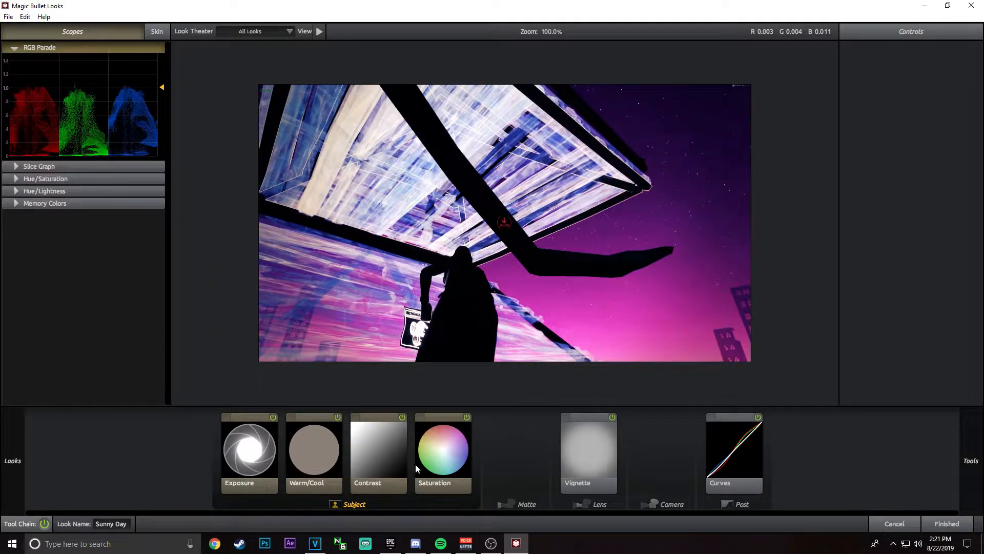
# Step: Compare the saturateddiffusion and Night Club 2 looks and apply the hisoka look to the gameplay event
pyautogui.moveTo(8, 456)
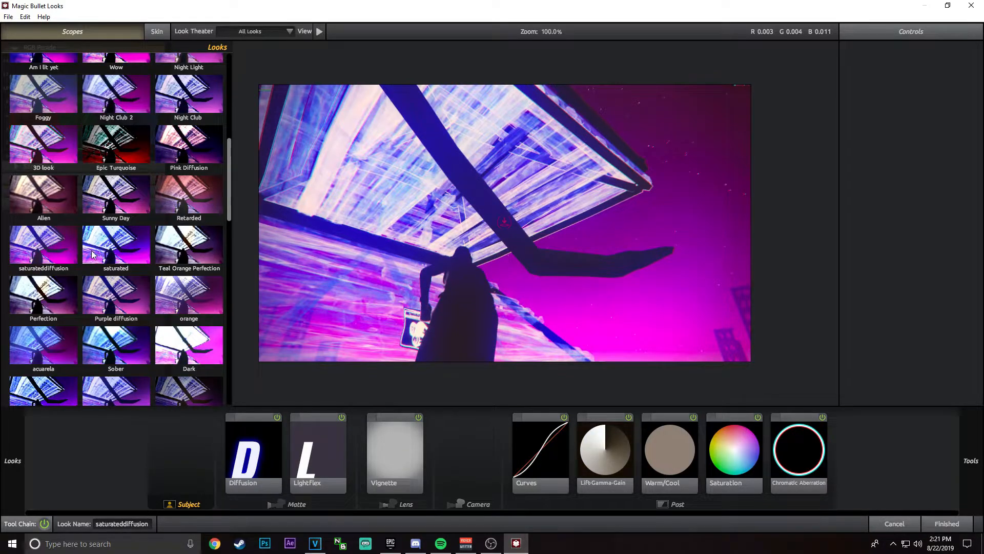
pyautogui.scroll(3, 94, 254)
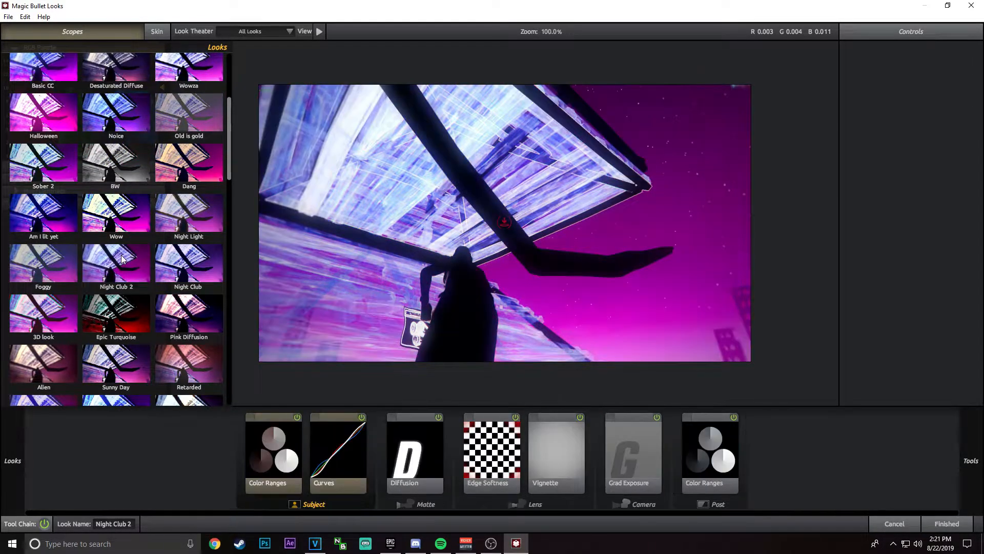
pyautogui.scroll(4, 137, 205)
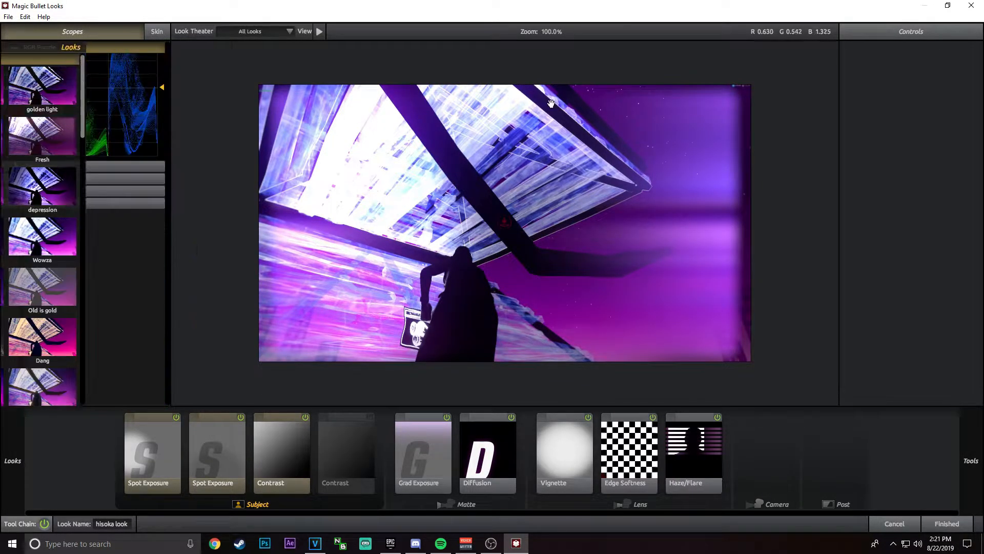
pyautogui.click(946, 523)
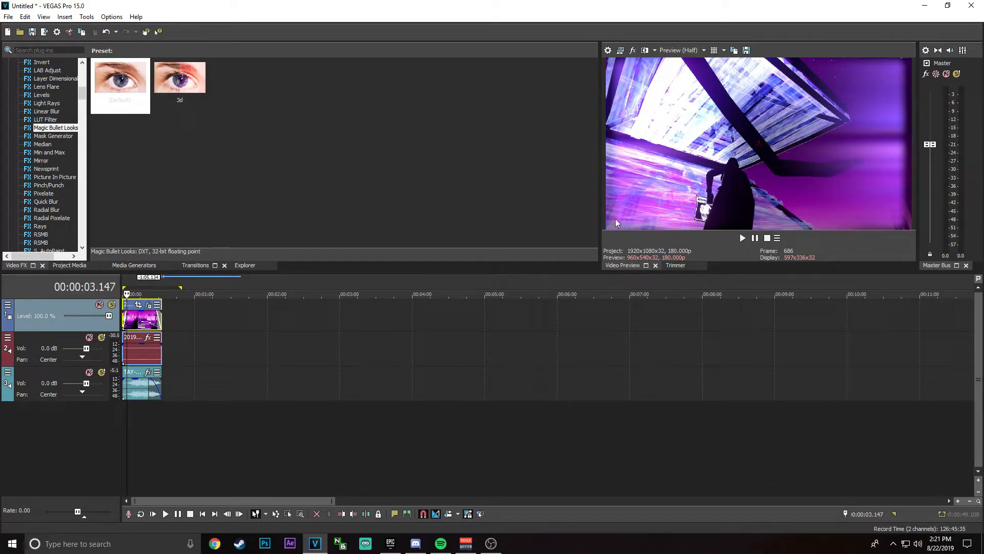
# Step: Play the edit briefly from the beginning to preview the color correction
pyautogui.click(122, 279)
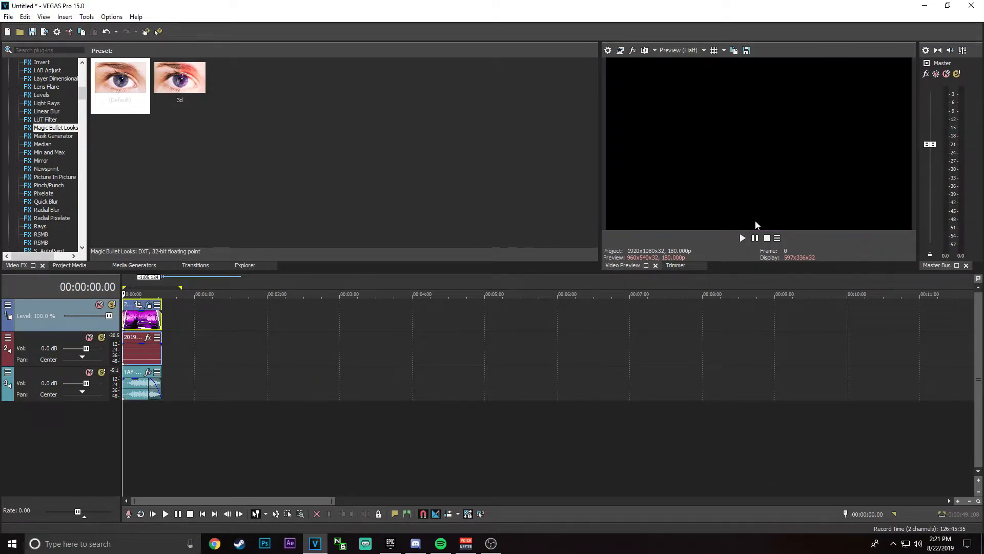
pyautogui.click(743, 238)
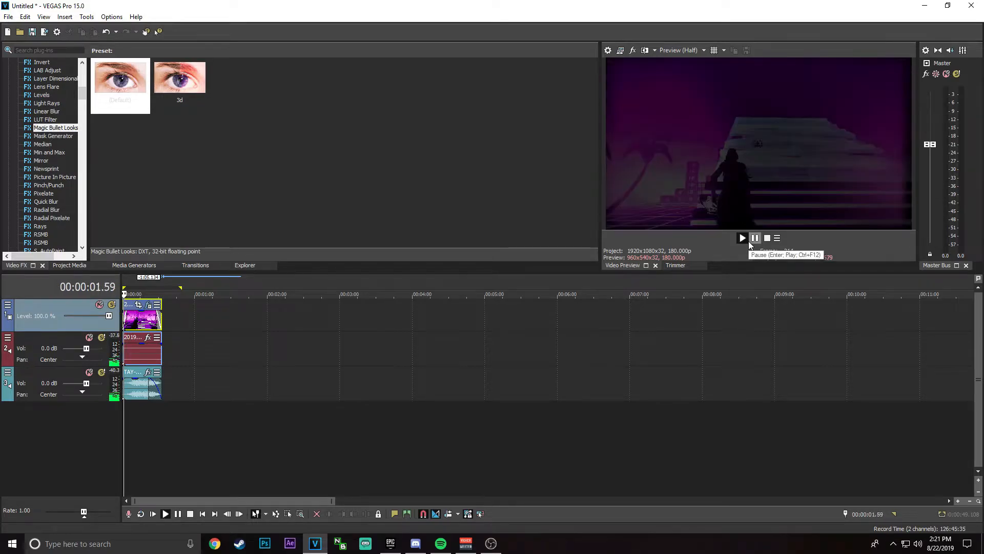
pyautogui.click(755, 238)
# Step: Reopen the gameplay event's Magic Bullet look editor and try the Am I lit yet and Wow looks
pyautogui.click(150, 307)
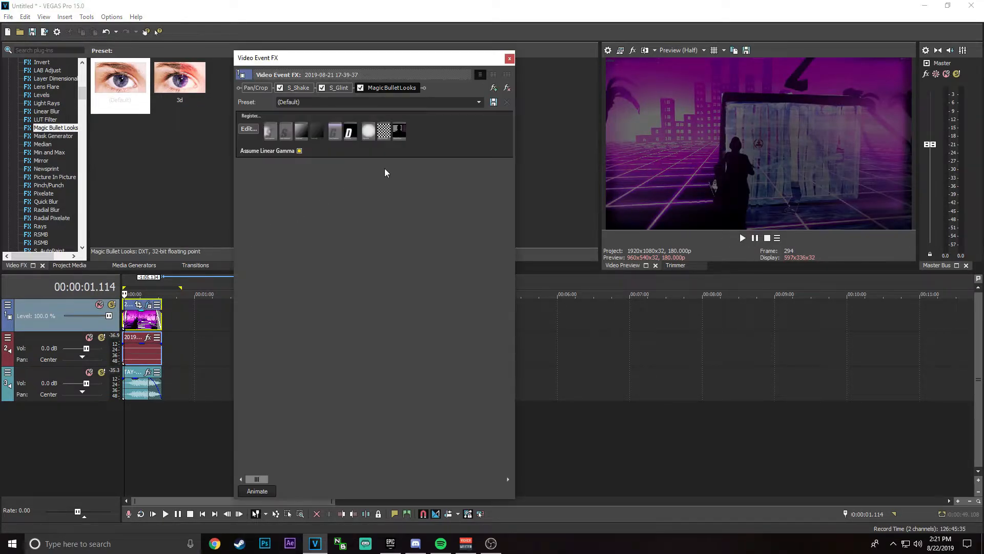
pyautogui.click(248, 137)
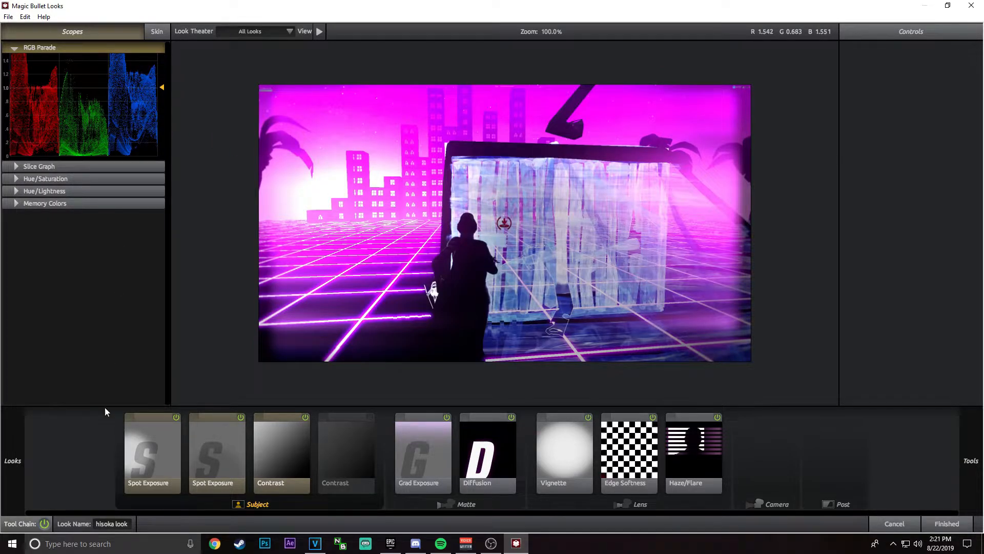
pyautogui.scroll(-1, 91, 297)
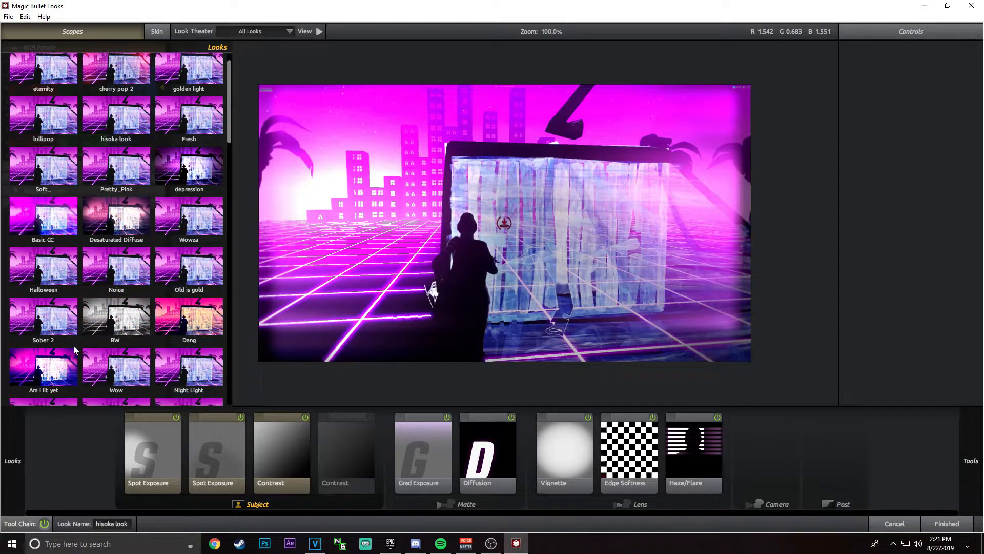
pyautogui.click(72, 358)
pyautogui.scroll(-2, 102, 325)
pyautogui.click(117, 332)
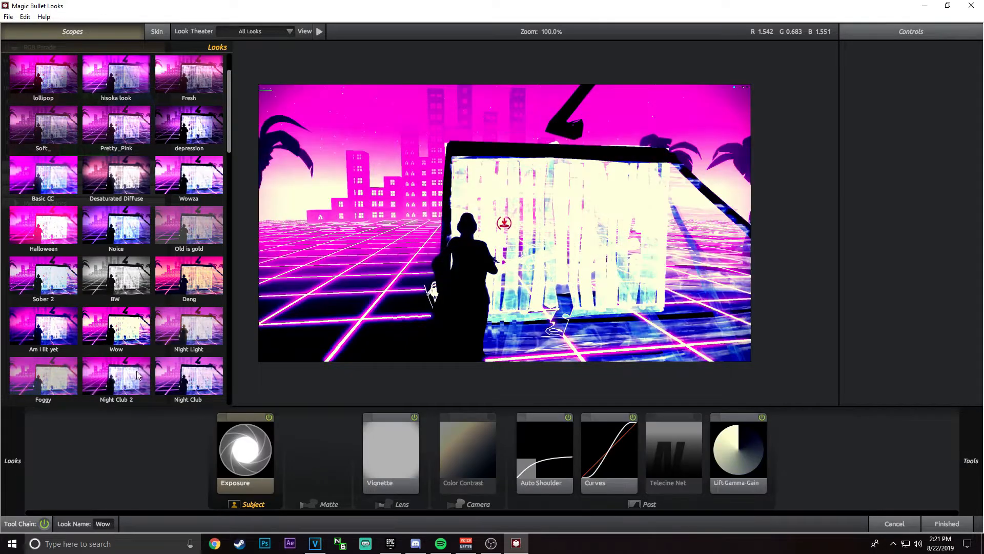
# Step: Compare the Foggy, Night Club 2 and Night Club looks on the gameplay frame
pyautogui.click(136, 370)
pyautogui.scroll(-2, 139, 361)
pyautogui.click(49, 335)
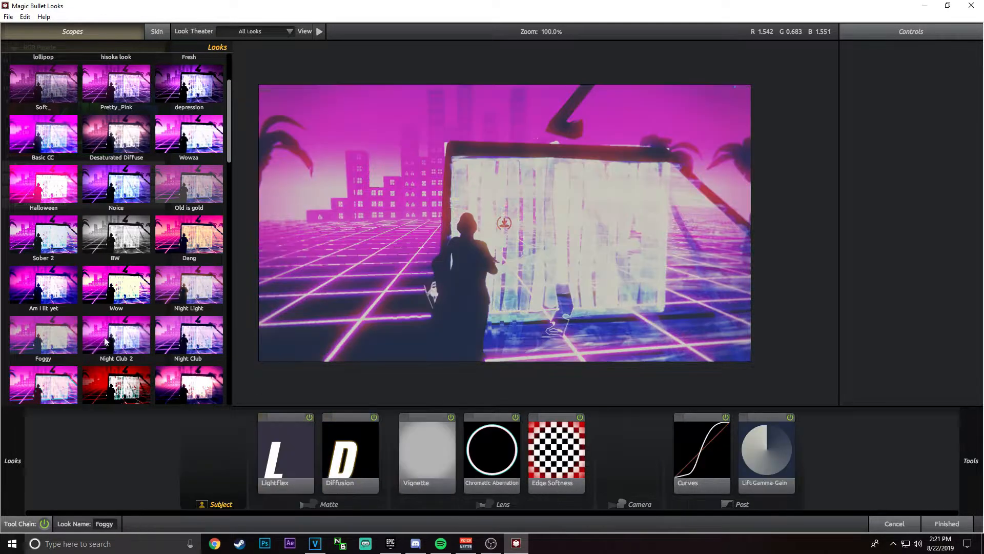
pyautogui.moveTo(12, 460)
pyautogui.click(51, 341)
pyautogui.click(128, 341)
pyautogui.click(158, 284)
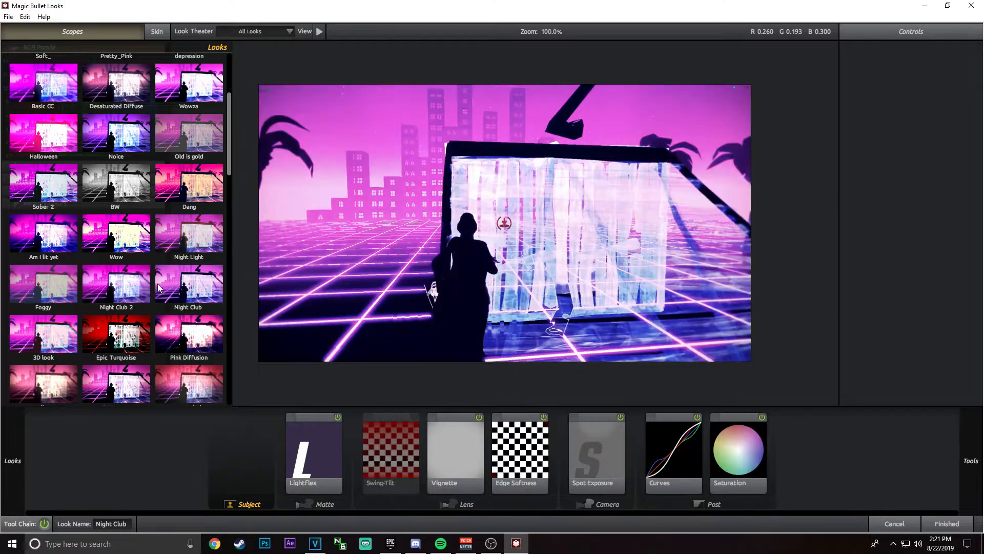
# Step: Try the saturateddiffusion and saturated looks on the gameplay frame
pyautogui.scroll(-3, 137, 290)
pyautogui.click(108, 320)
pyautogui.click(62, 324)
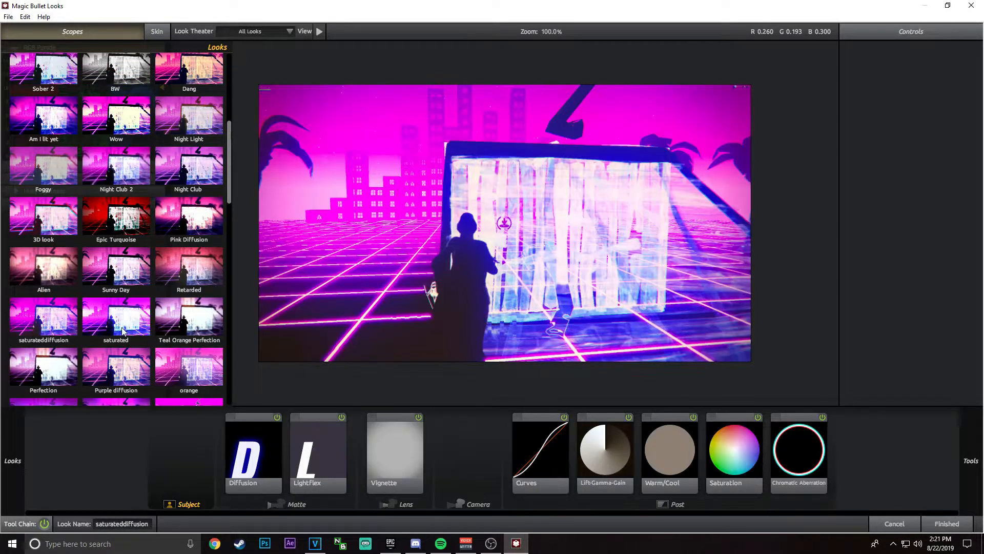
pyautogui.scroll(-1, 62, 324)
pyautogui.click(120, 329)
# Step: Apply the Sober look to the gameplay event and close its effects window
pyautogui.click(117, 359)
pyautogui.scroll(-1, 125, 351)
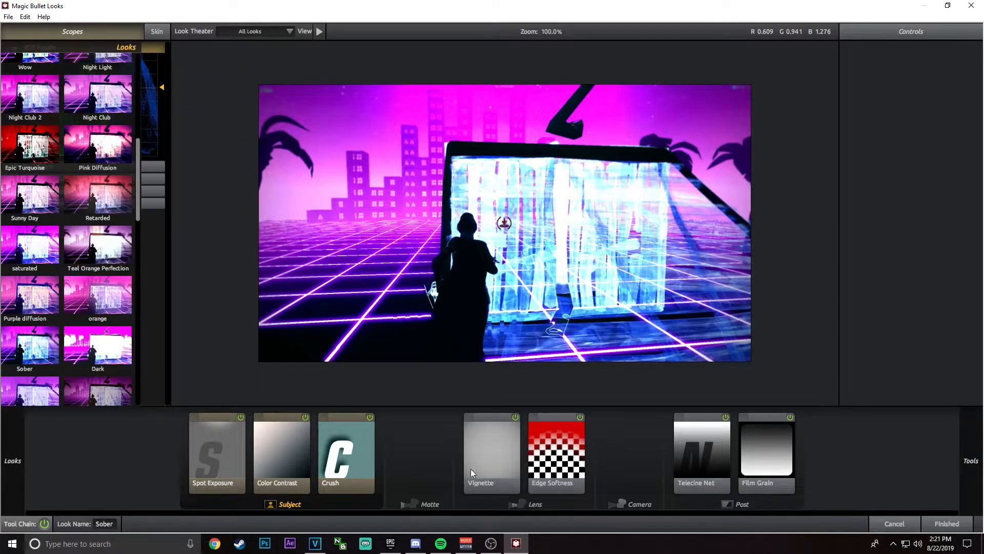
pyautogui.click(946, 523)
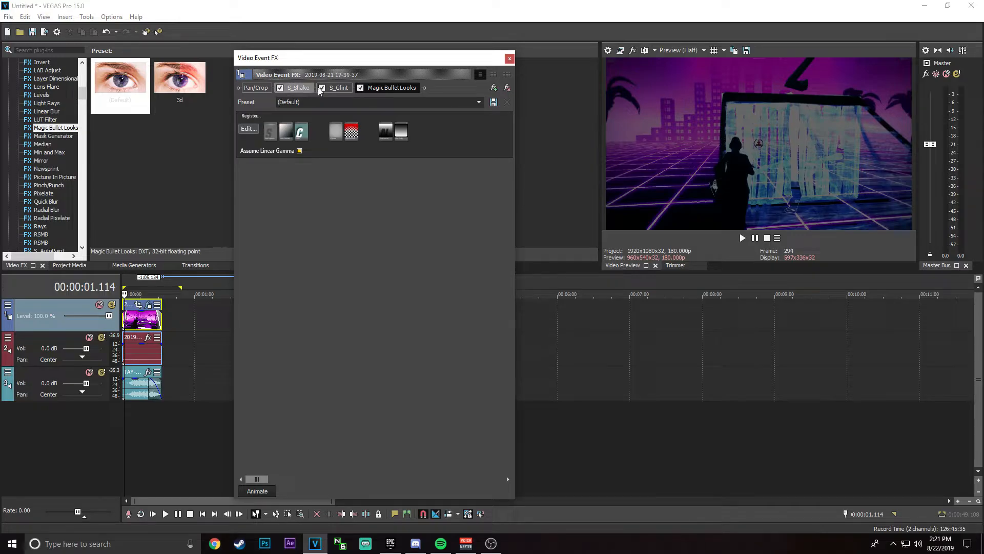
pyautogui.click(509, 58)
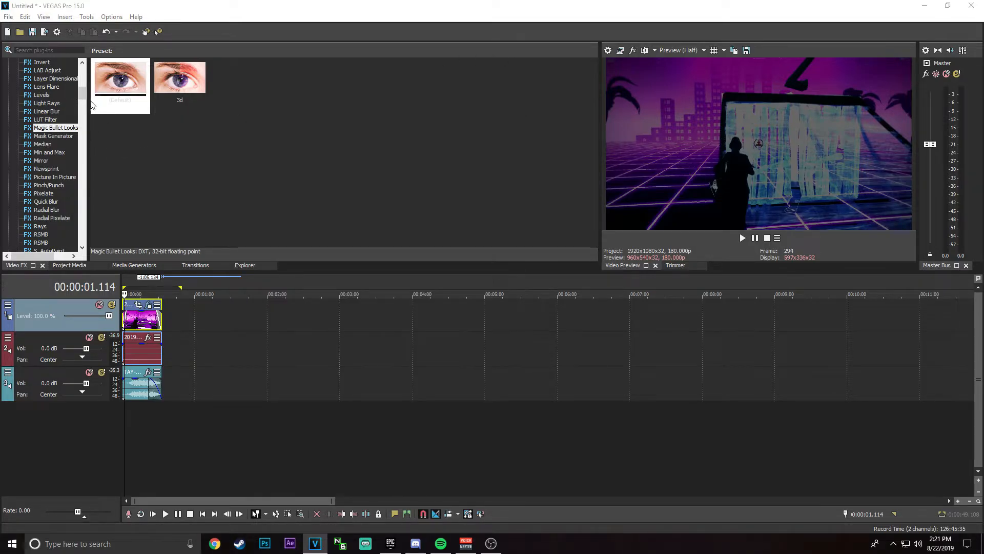
# Step: Add the RSMB effect with the smooth fortnite preset to the gameplay video event and close its settings
pyautogui.click(46, 235)
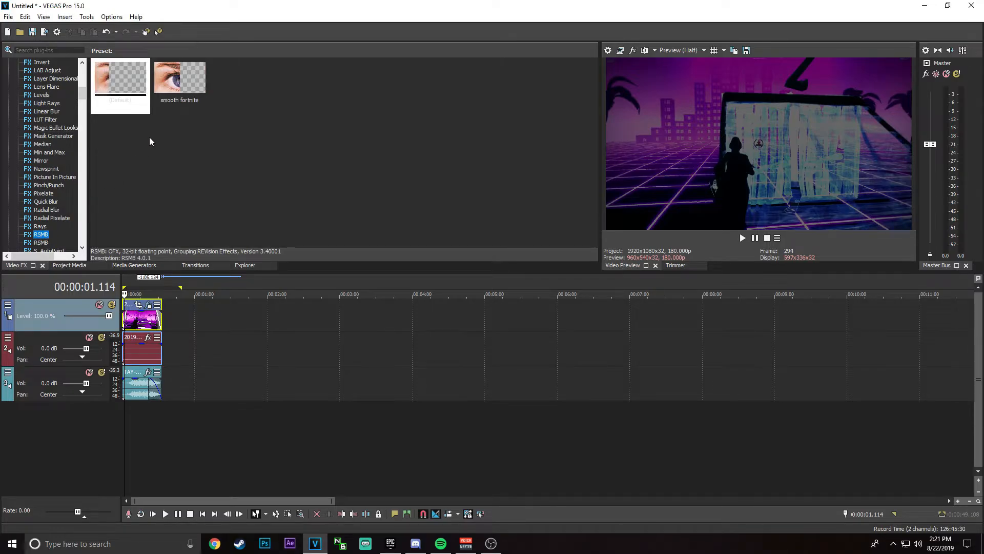
pyautogui.moveTo(191, 81); pyautogui.dragTo(148, 318)
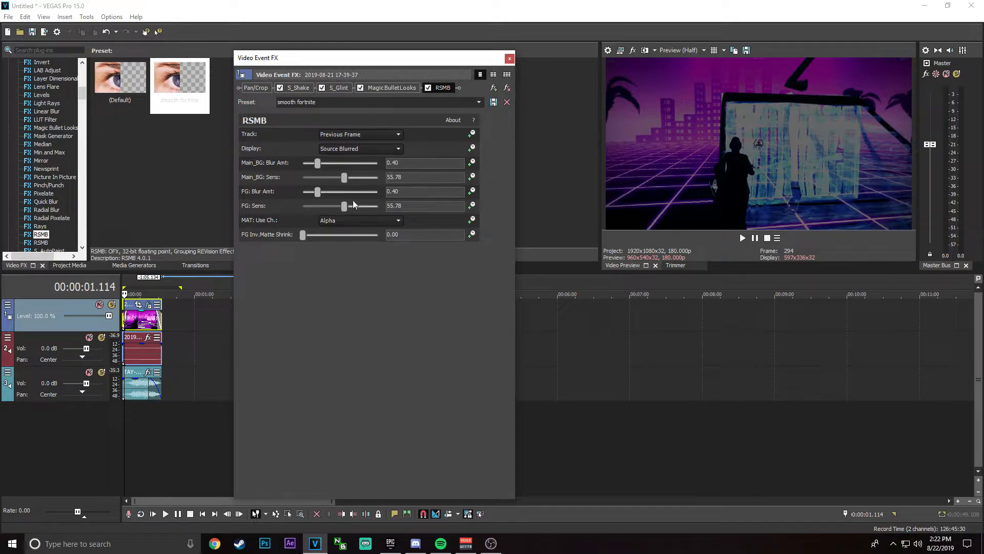
pyautogui.click(510, 58)
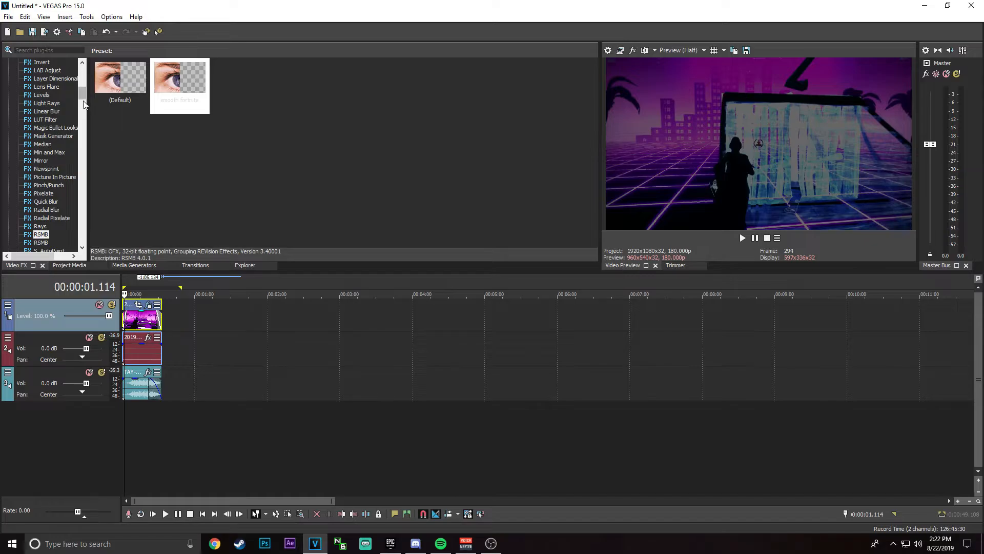
# Step: Open the custom render settings of the MAGIX AVC/AAC MP4 template fortnite smooth and choose a 59.94 frame rate
pyautogui.moveTo(85, 99); pyautogui.dragTo(82, 70)
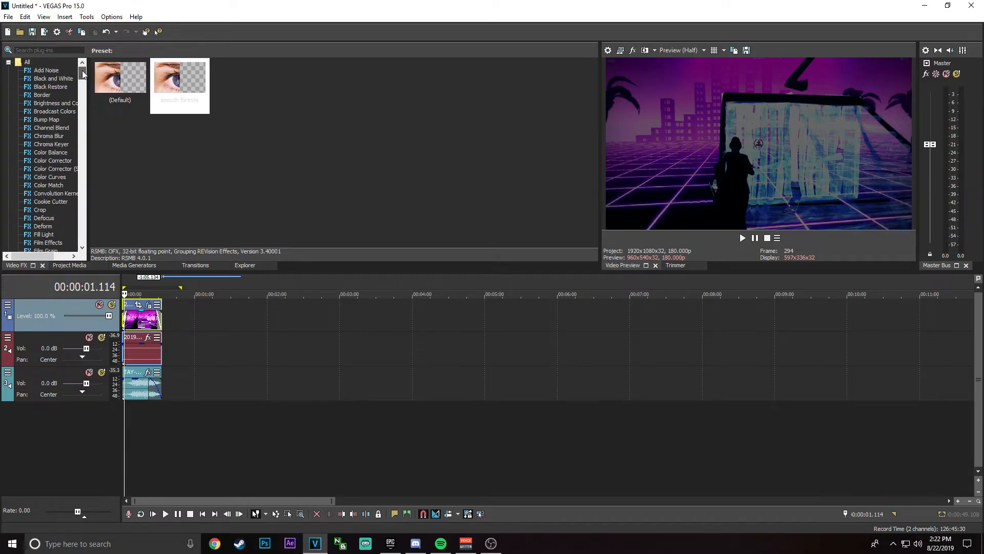
pyautogui.click(9, 16)
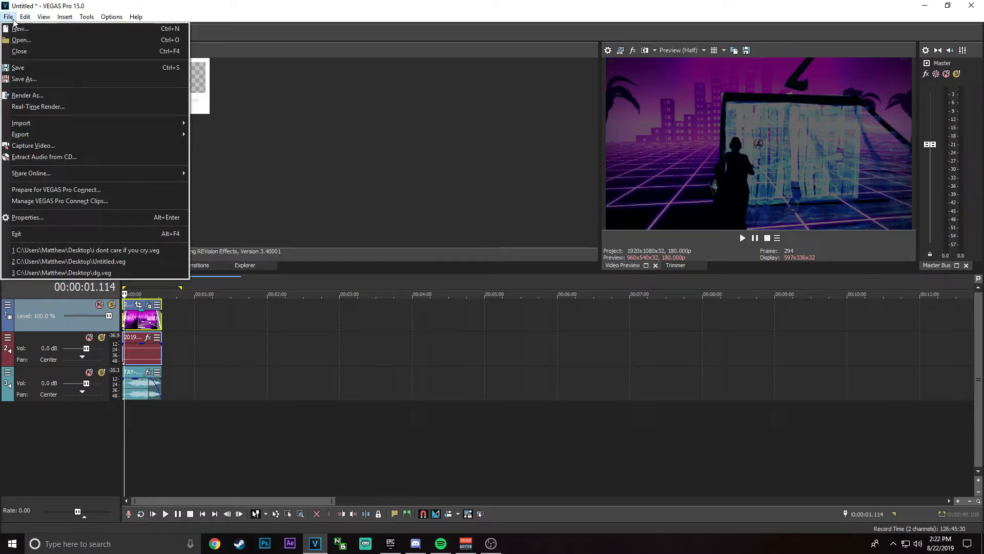
pyautogui.click(51, 96)
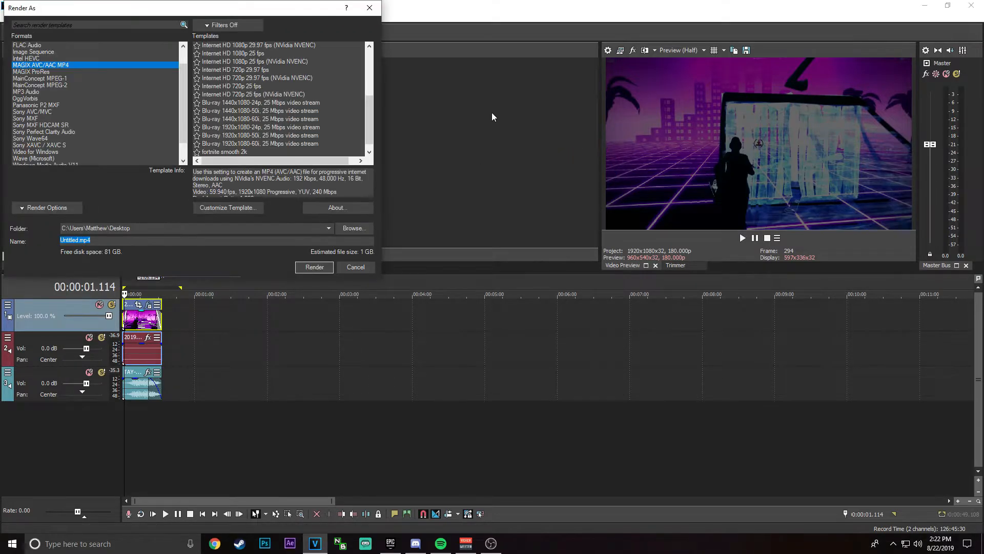
pyautogui.click(221, 208)
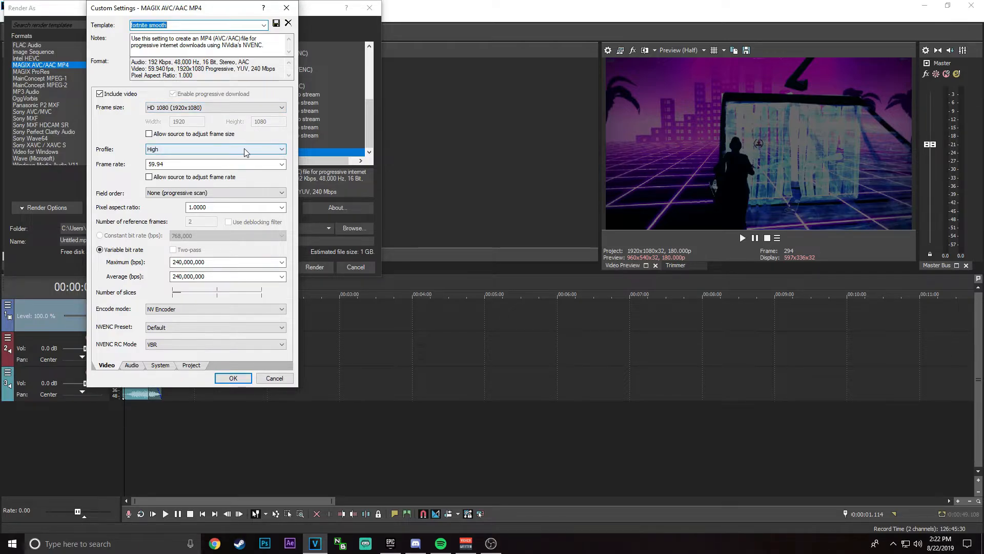
pyautogui.click(248, 168)
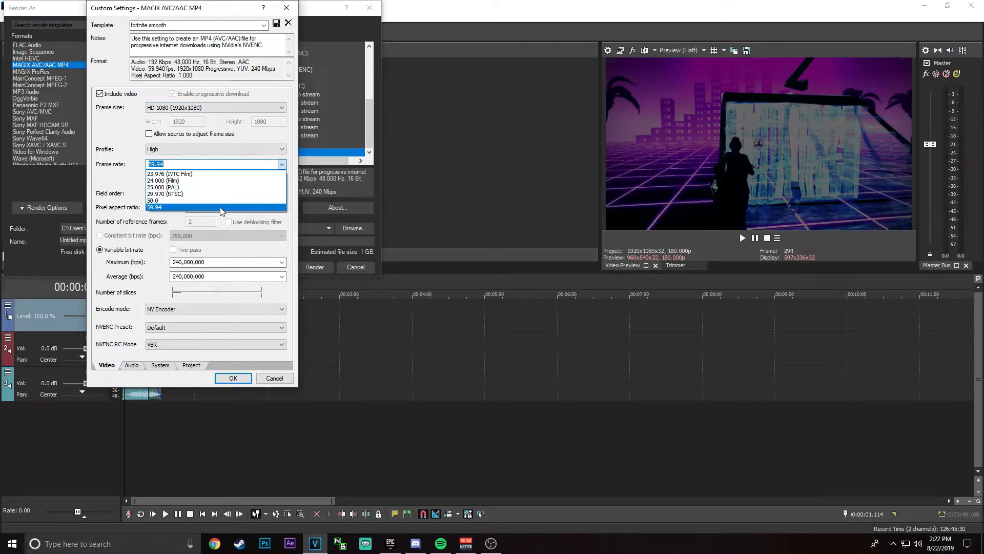
pyautogui.click(222, 207)
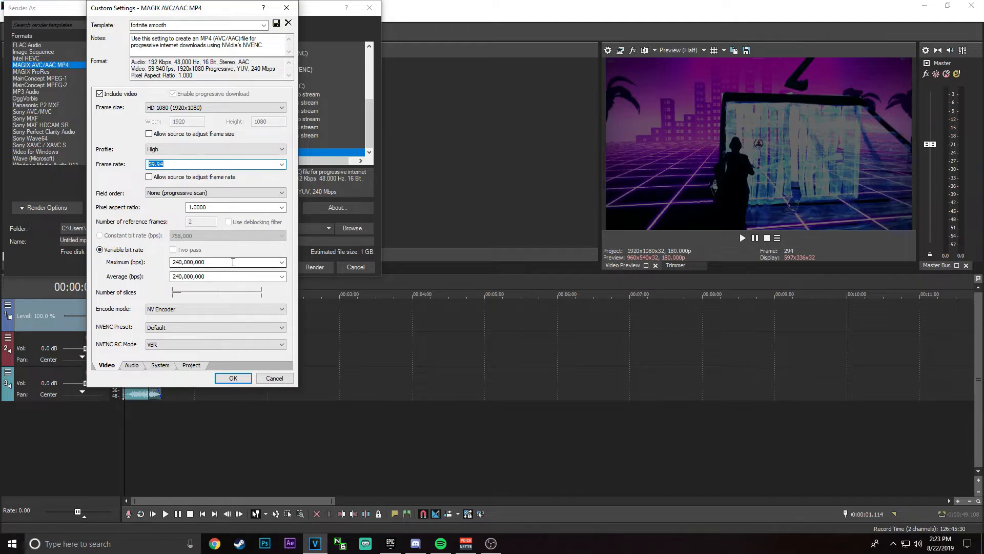
# Step: Keep NV Encoder as encode mode with the Default NVENC preset, check the audio and project settings, and accept the custom template settings
pyautogui.click(210, 309)
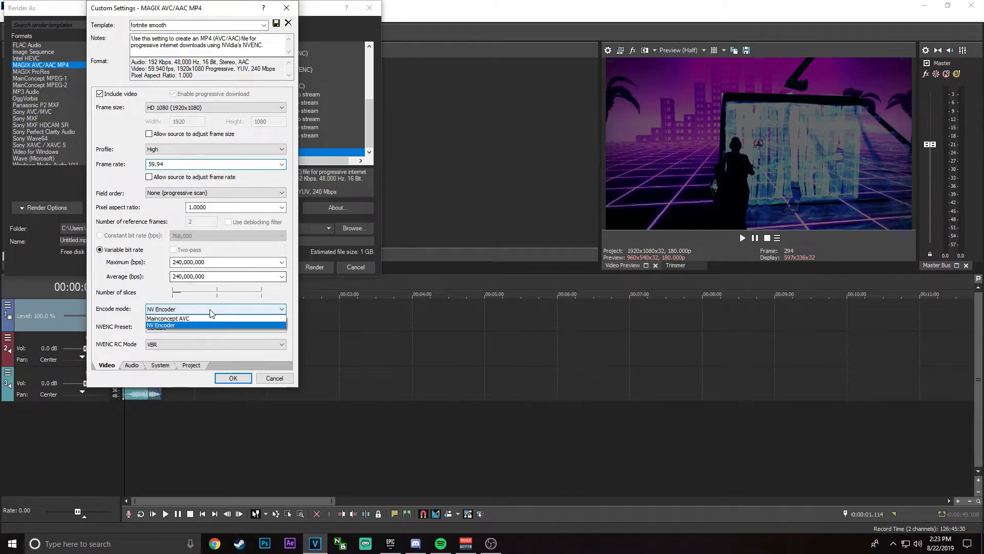
pyautogui.click(210, 310)
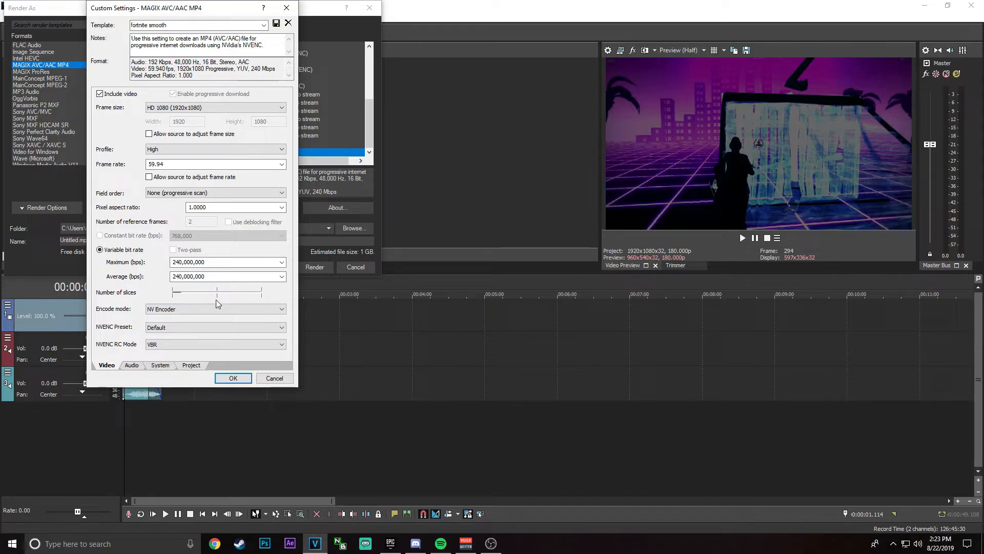
pyautogui.click(173, 328)
pyautogui.click(172, 328)
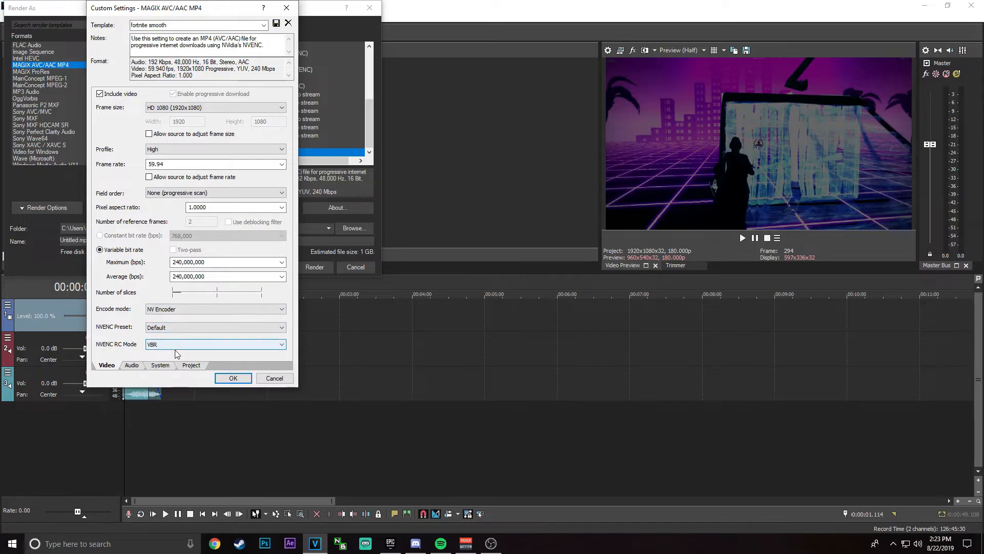
pyautogui.click(132, 365)
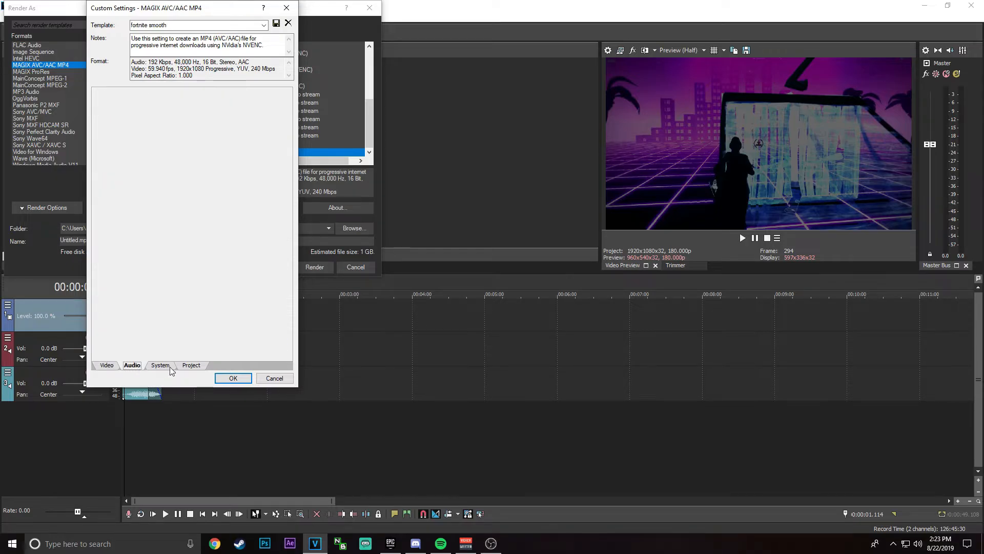
pyautogui.click(191, 365)
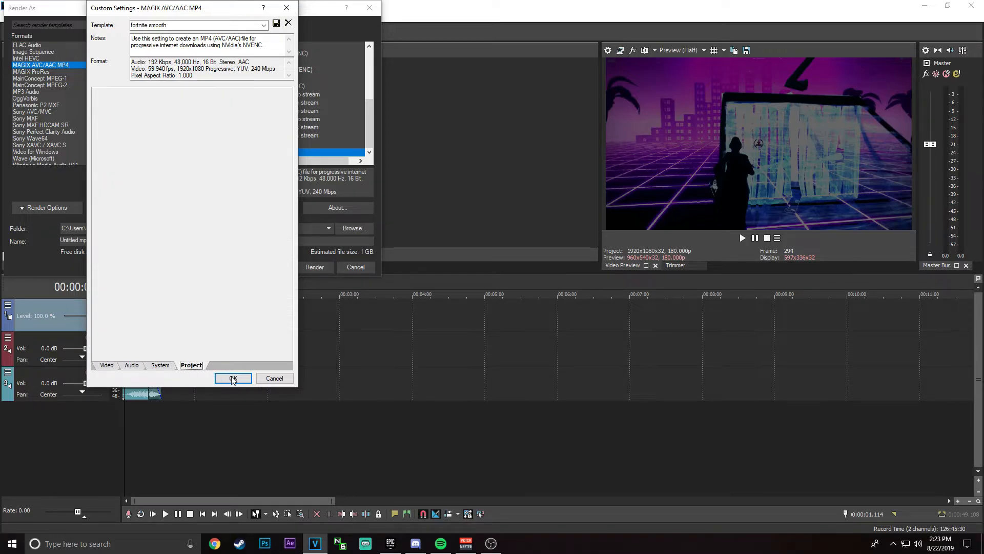
pyautogui.click(245, 378)
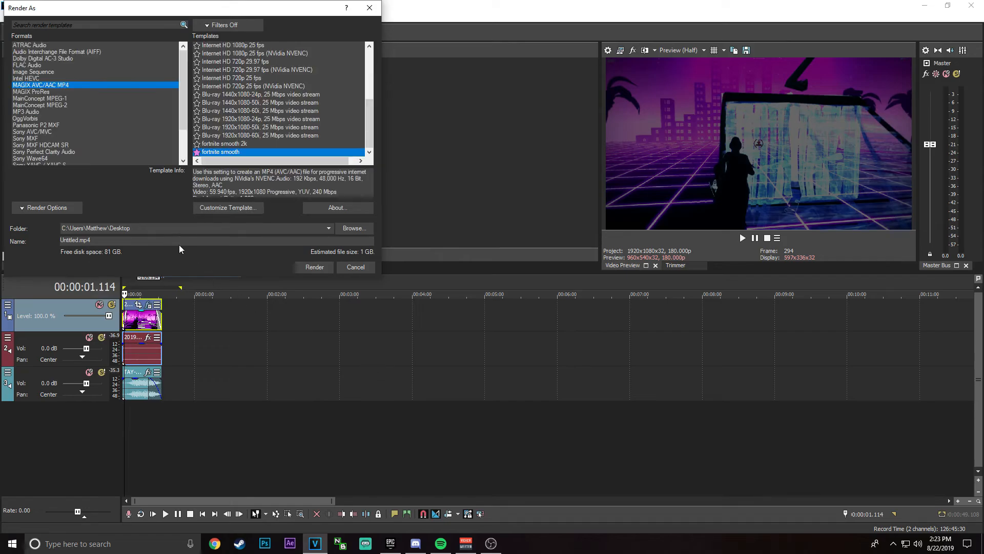
# Step: Set the render output to a file named tutorial on the Desktop and start rendering
pyautogui.click(348, 228)
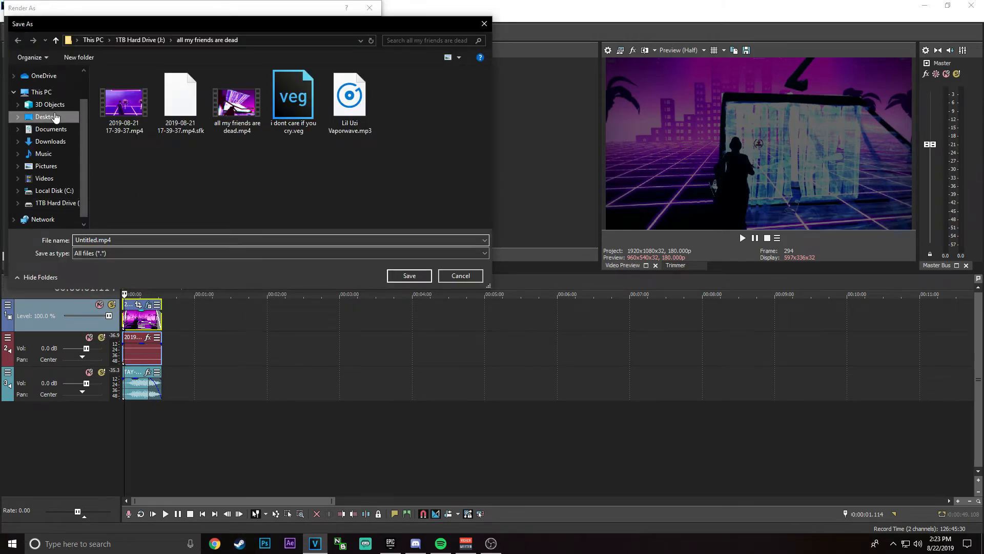
pyautogui.click(55, 115)
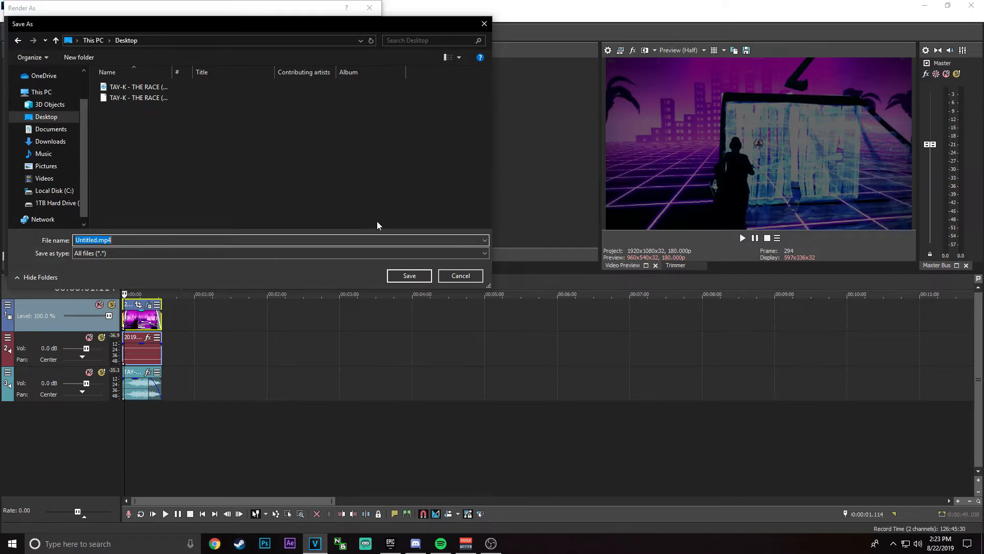
pyautogui.write('tutorial')
pyautogui.press('Return')
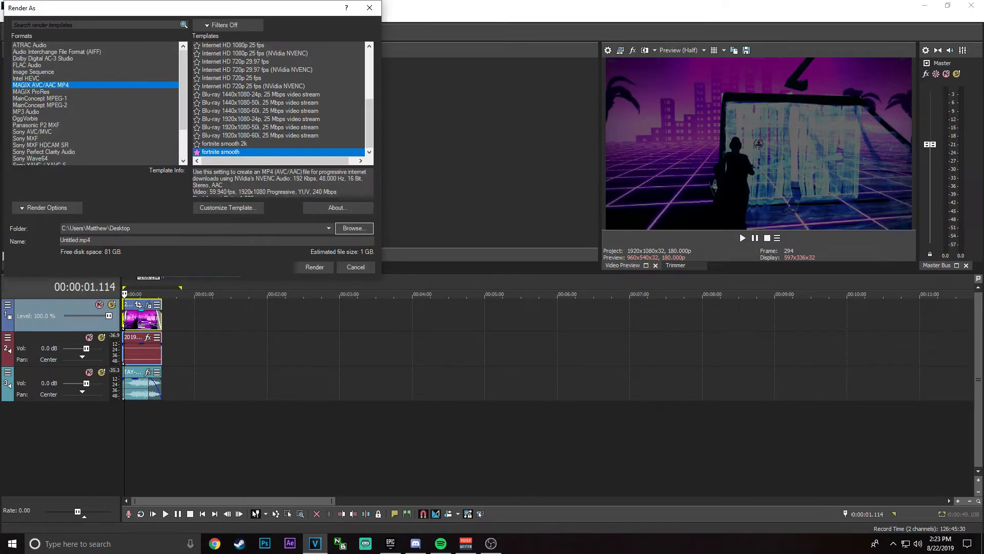
pyautogui.click(318, 268)
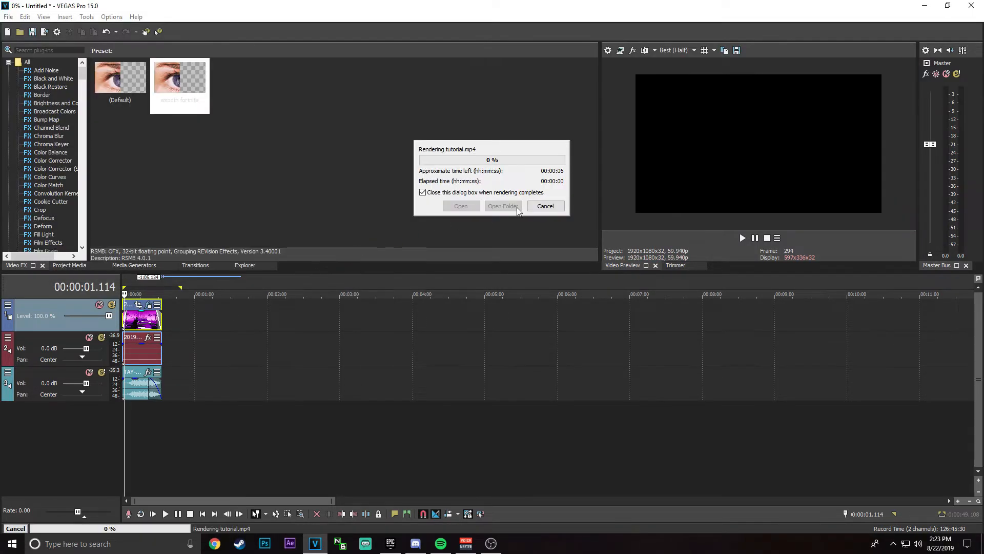